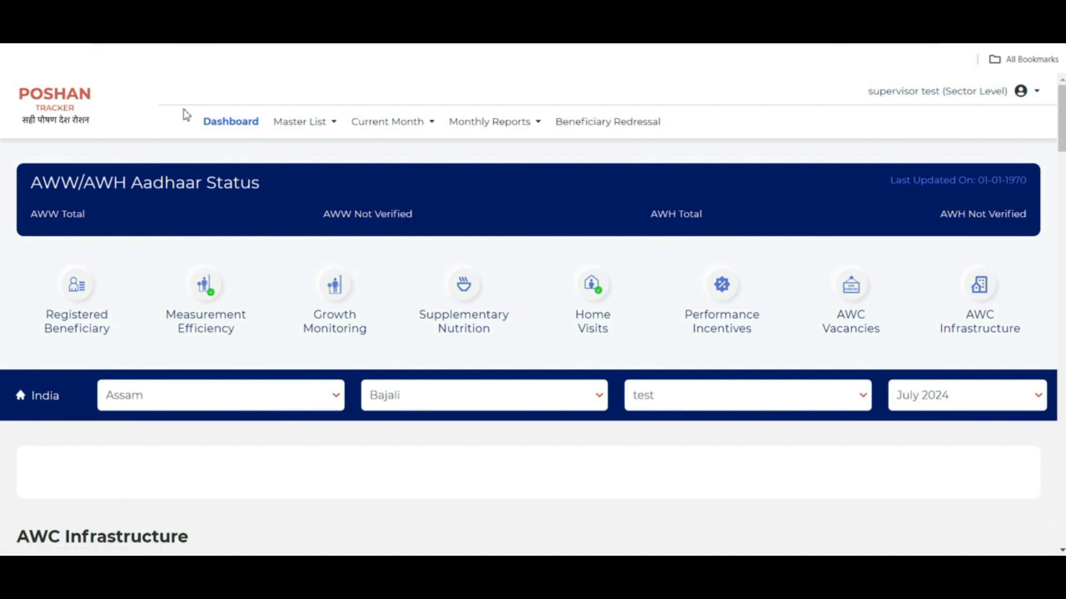
Open the AWC Infra page of the master list.
click(326, 123)
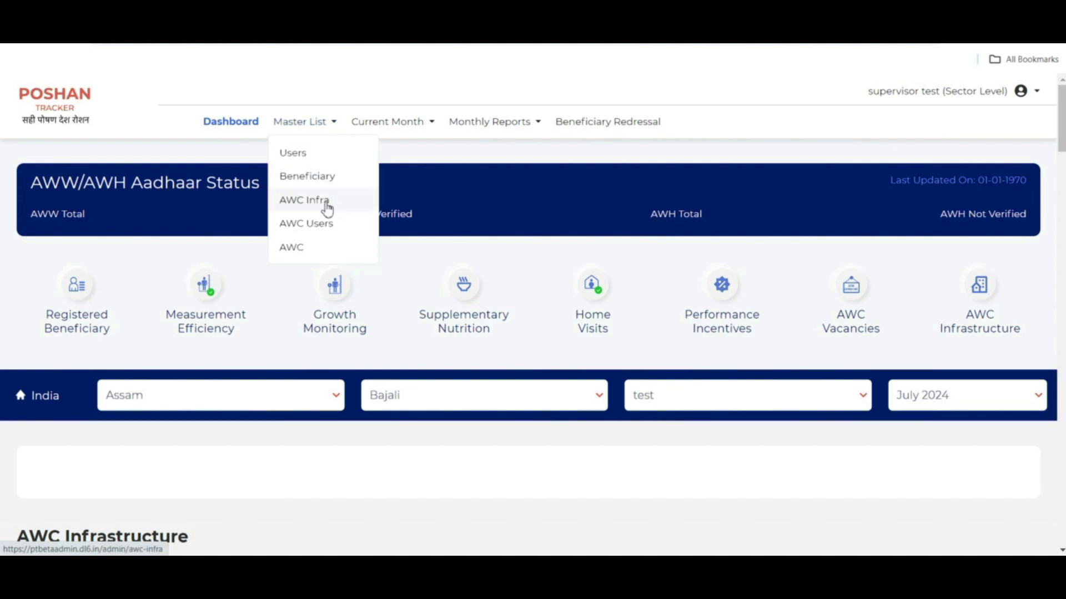
click(326, 203)
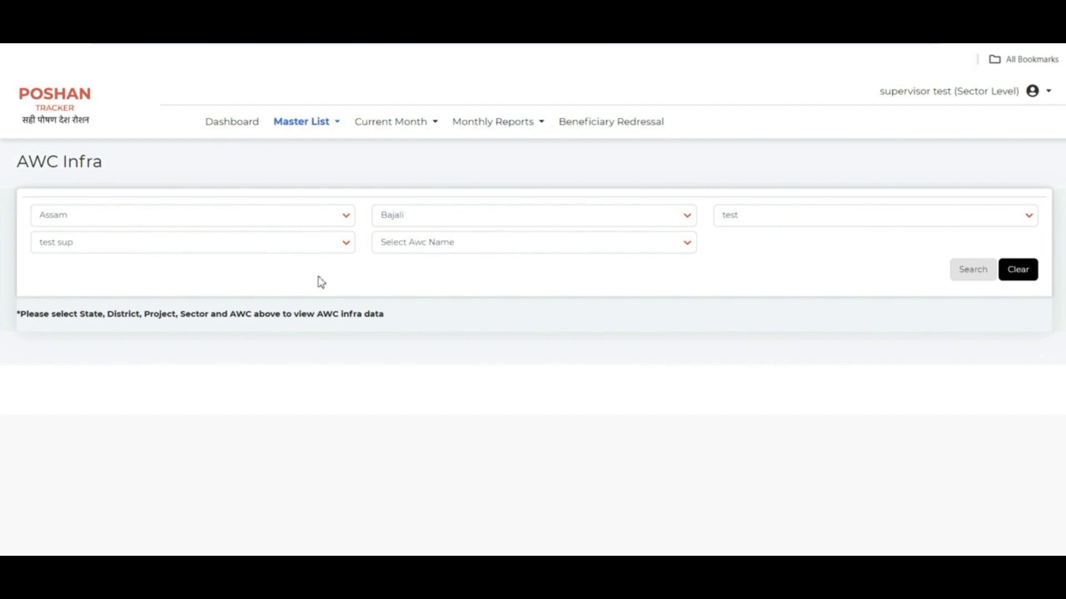
click(438, 244)
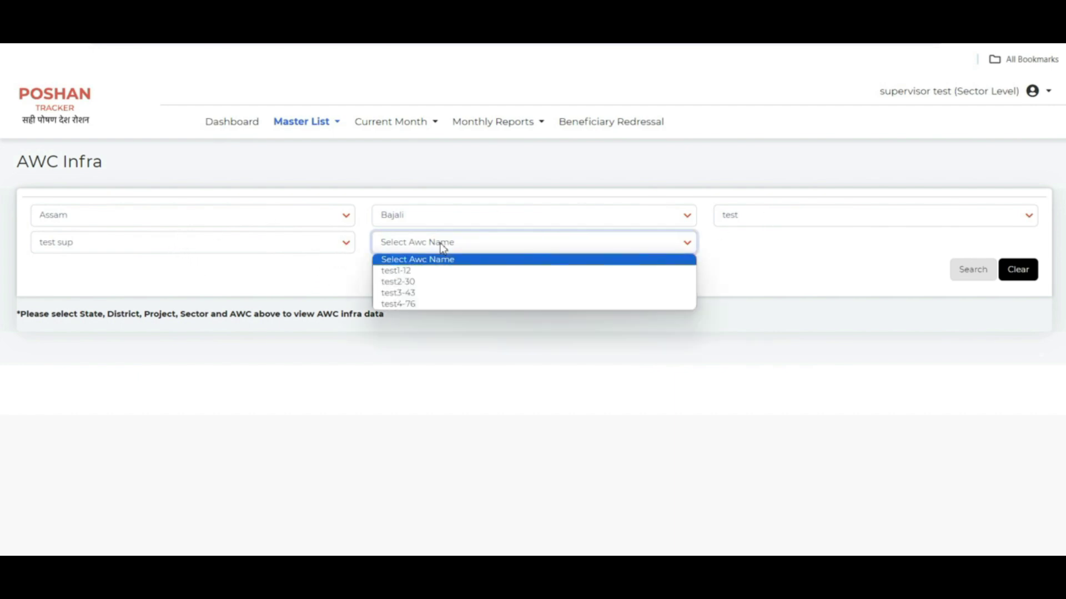
click(442, 246)
click(442, 246)
click(441, 246)
click(436, 245)
click(423, 248)
click(423, 248)
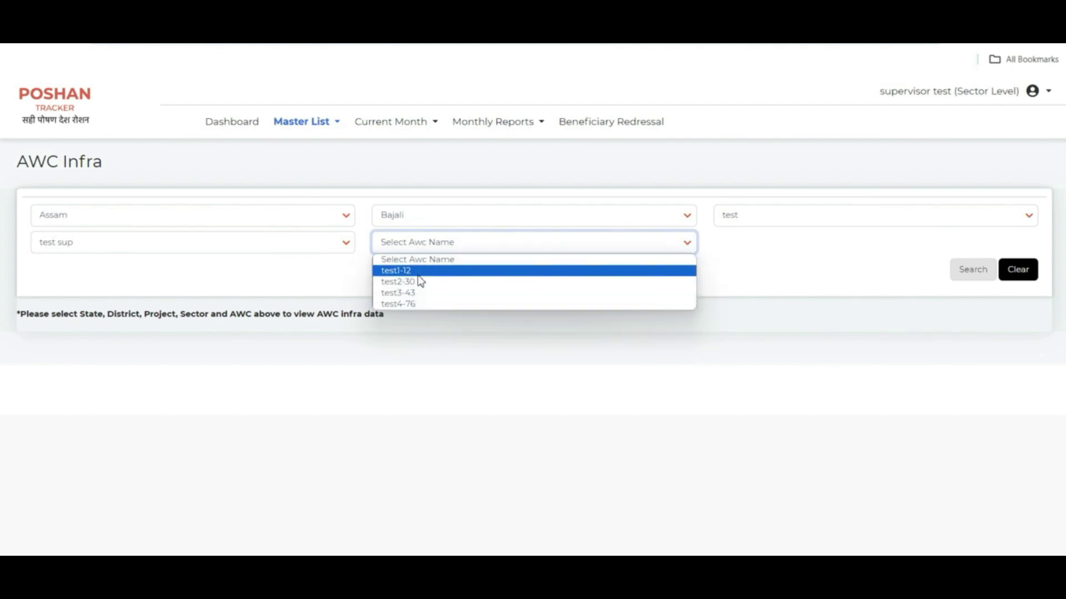
click(715, 276)
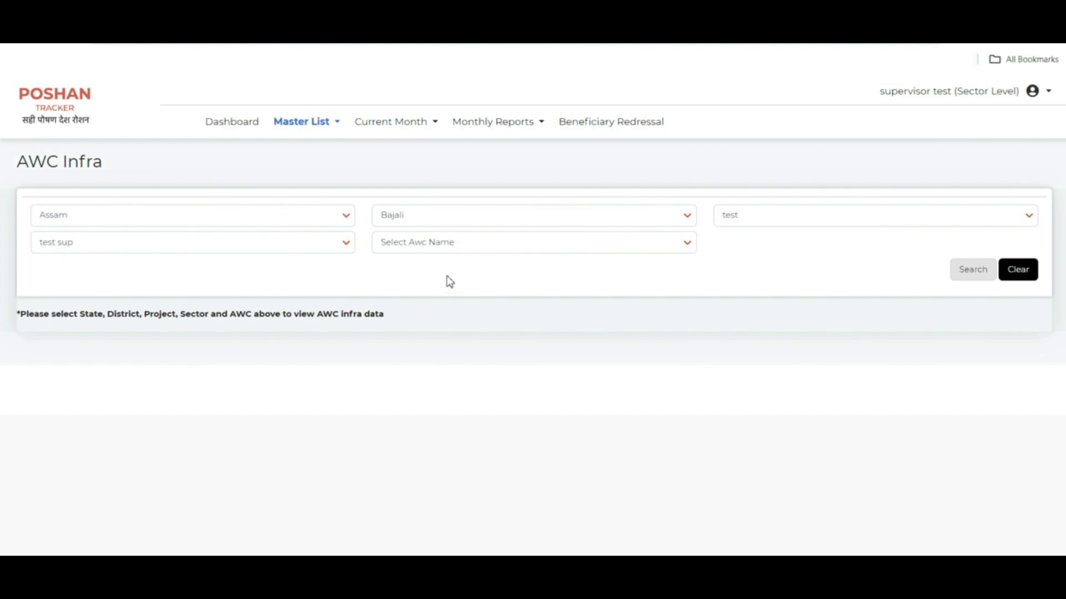
Choose test1-12 as the AWC name and search for its infrastructure data.
click(425, 247)
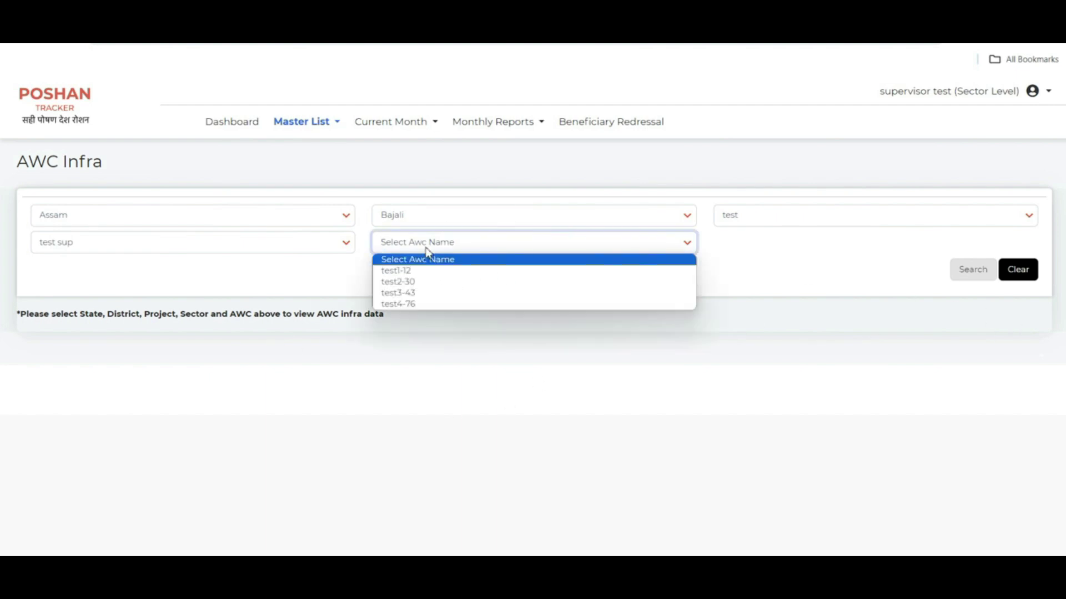
click(426, 272)
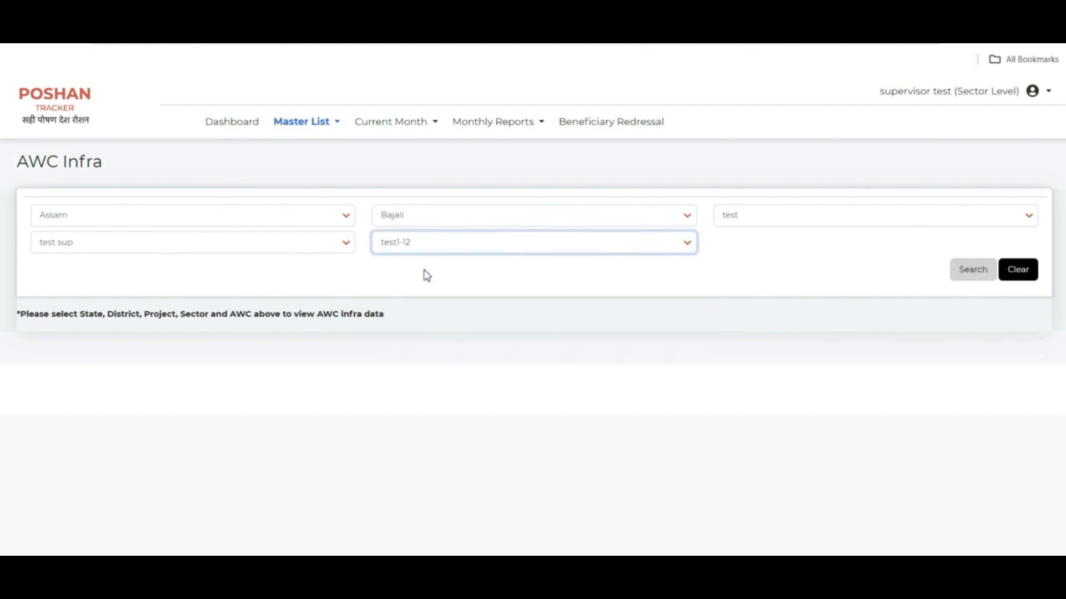
click(971, 278)
Set Building Ownership to Other Government Building in the Basic Information form.
drag(1062, 210, 1062, 275)
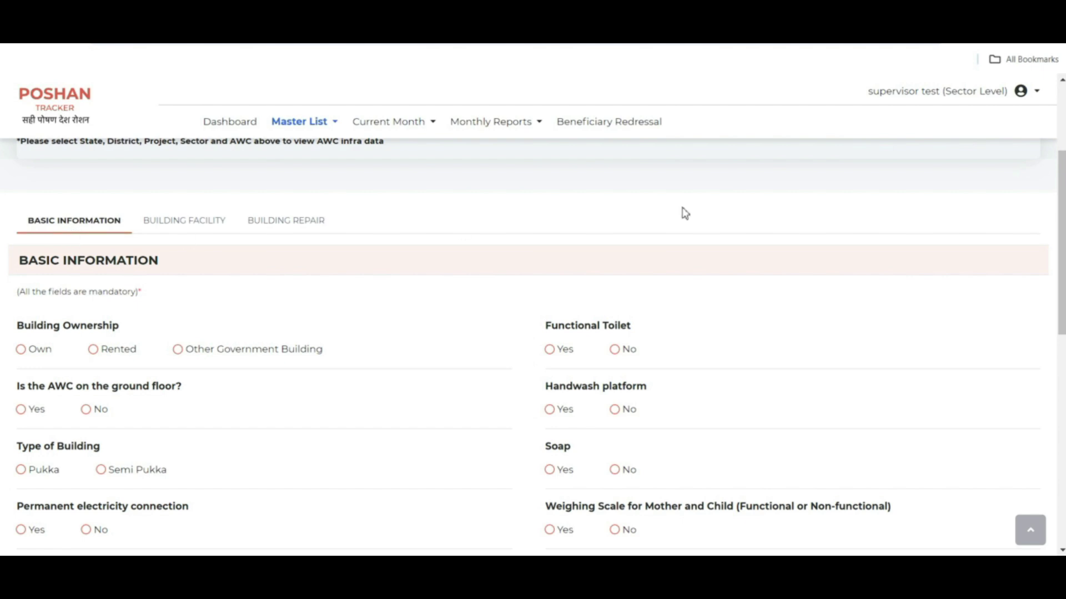
drag(1061, 234, 1062, 275)
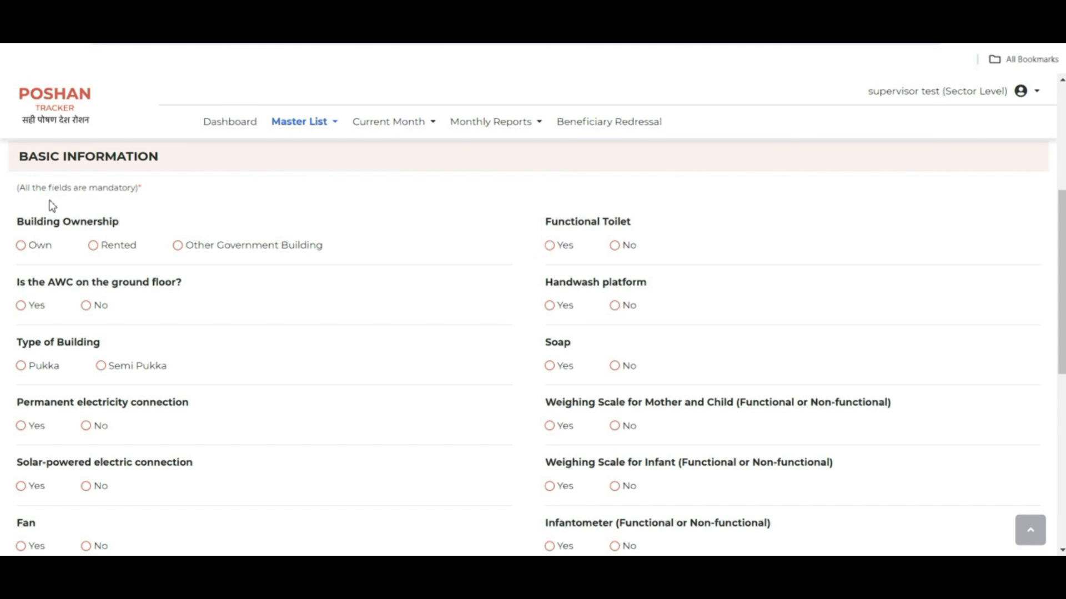
mouse_move(1062, 295)
mouse_down()
mouse_move(1062, 279)
mouse_move(1062, 309)
mouse_up()
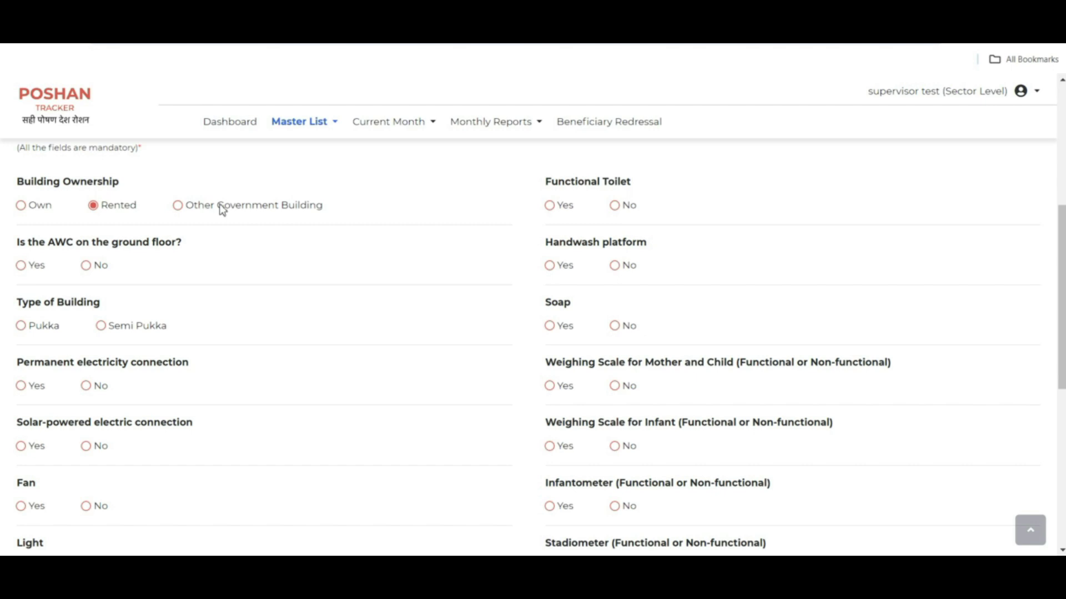
click(179, 206)
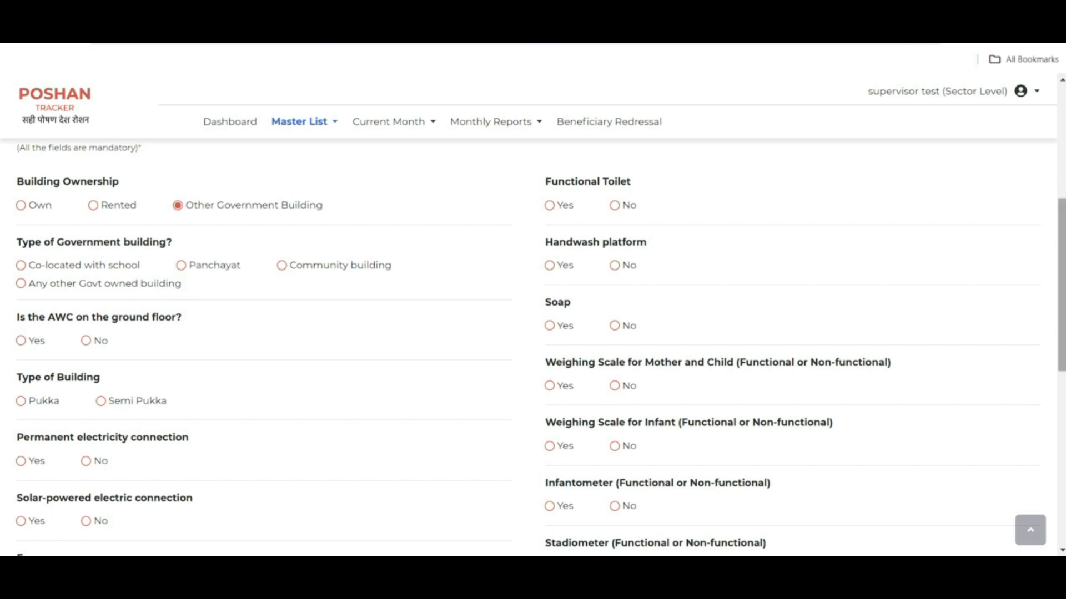
Answer Yes for the AWC being on the ground floor and set the type of government building to Panchayat.
drag(1061, 272, 1061, 308)
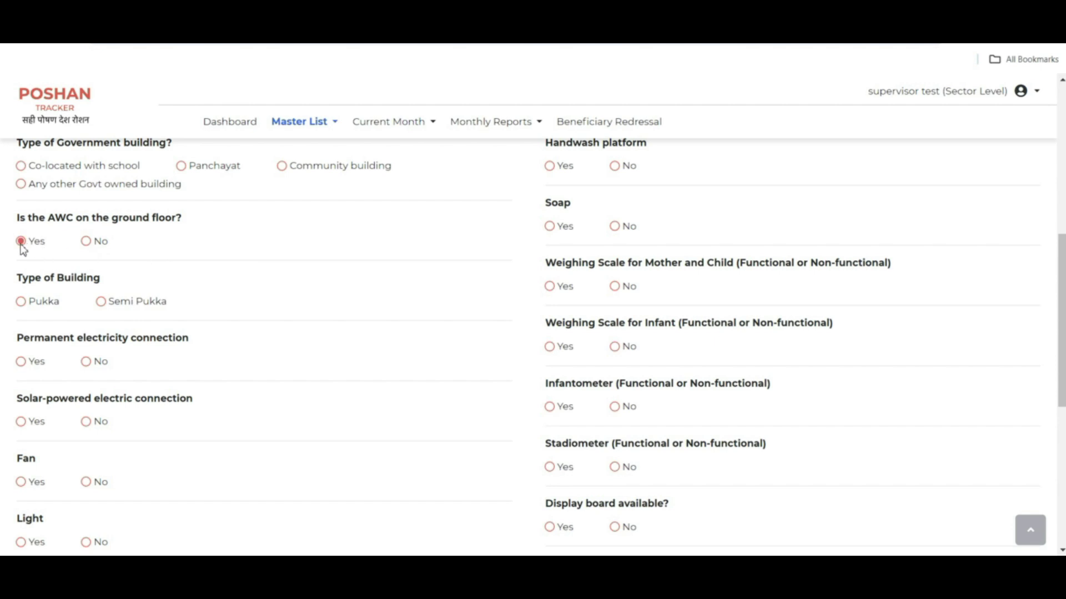
scroll(500, 285, up, 2)
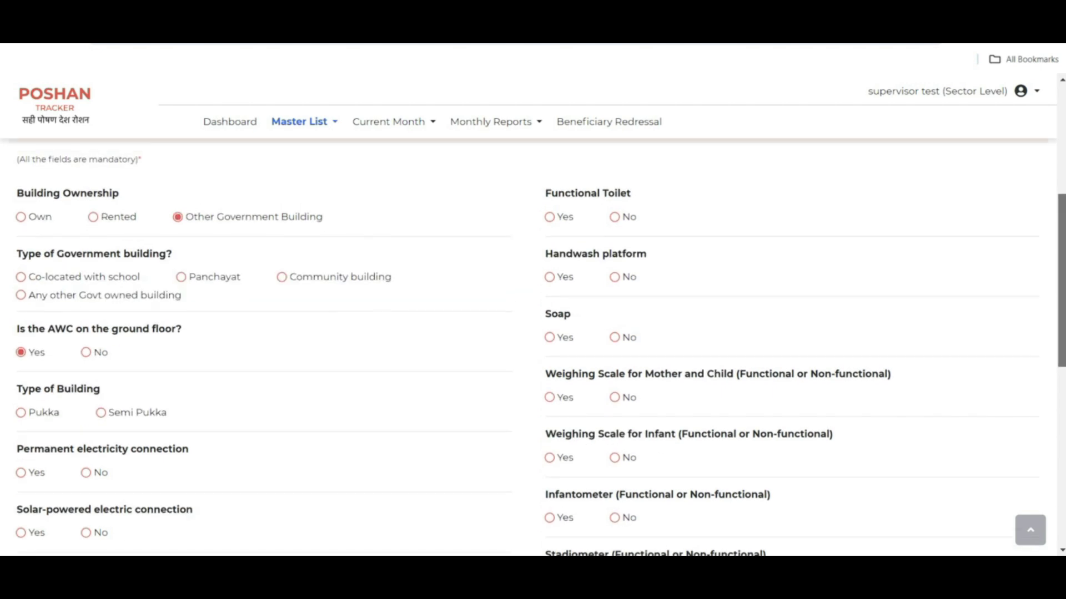
click(184, 291)
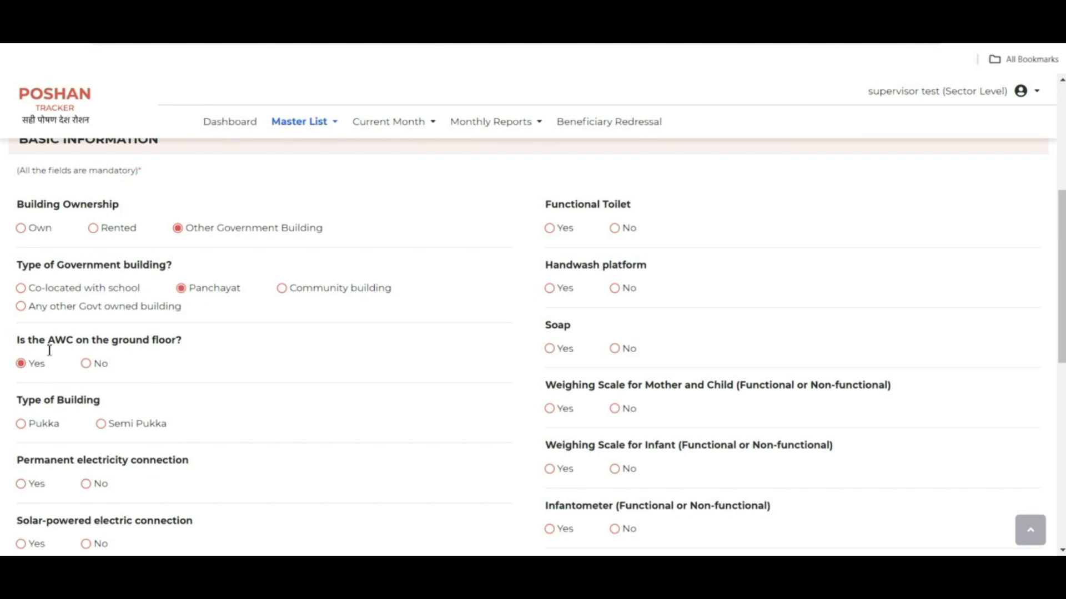
Set Type of Building to Pukka and Permanent electricity connection to Yes.
drag(1061, 267, 1054, 342)
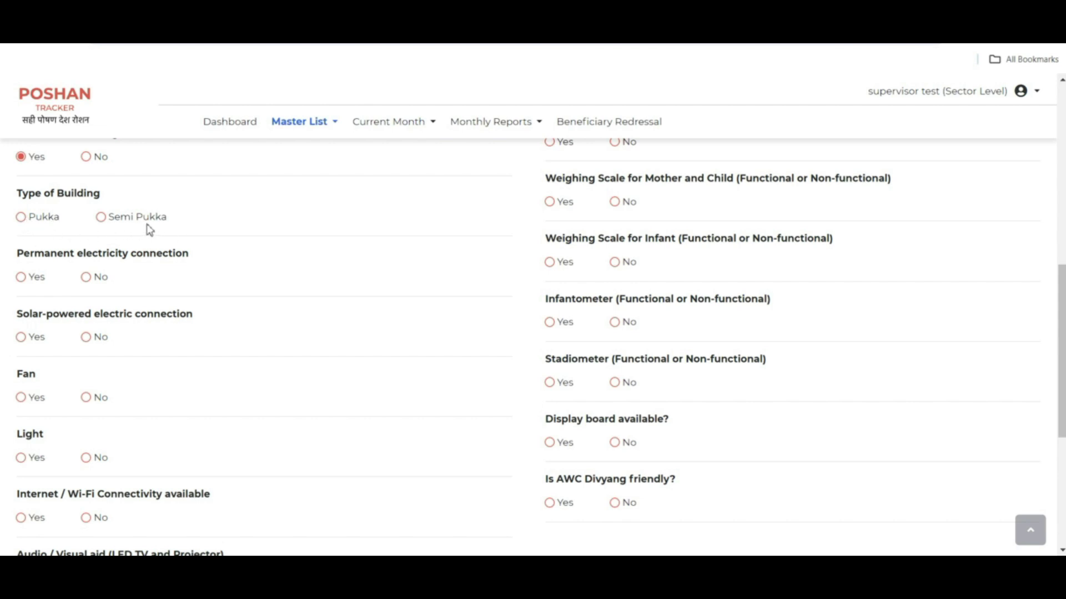
click(22, 218)
click(22, 279)
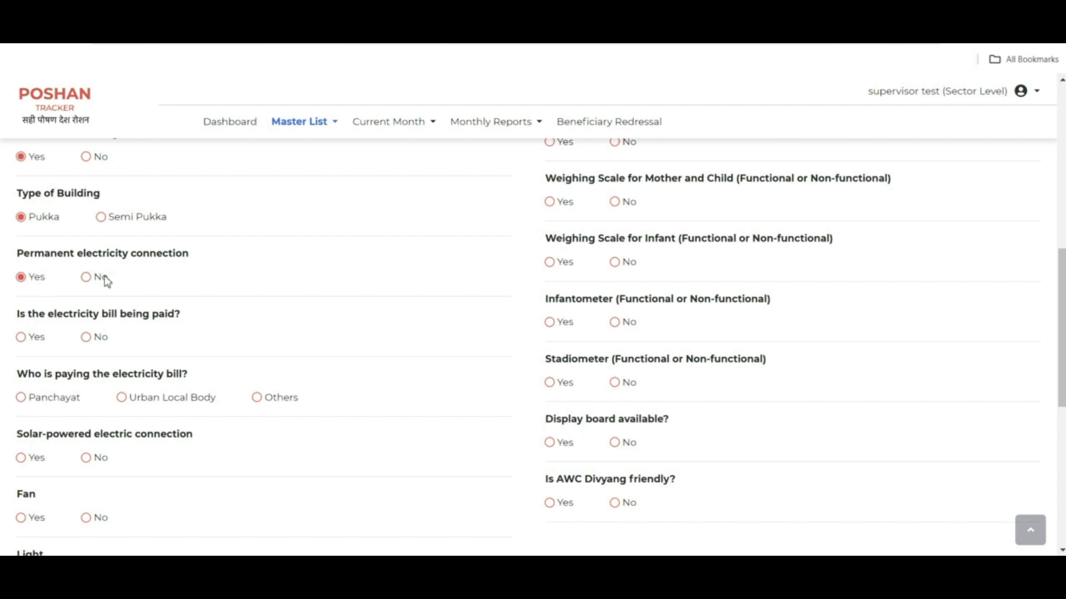
click(86, 277)
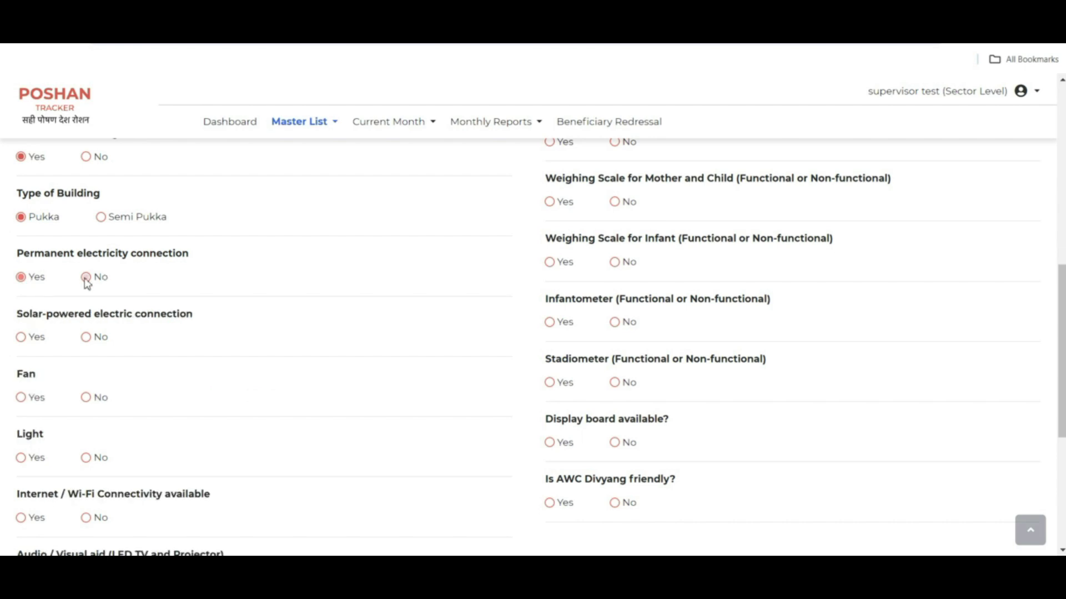
click(22, 277)
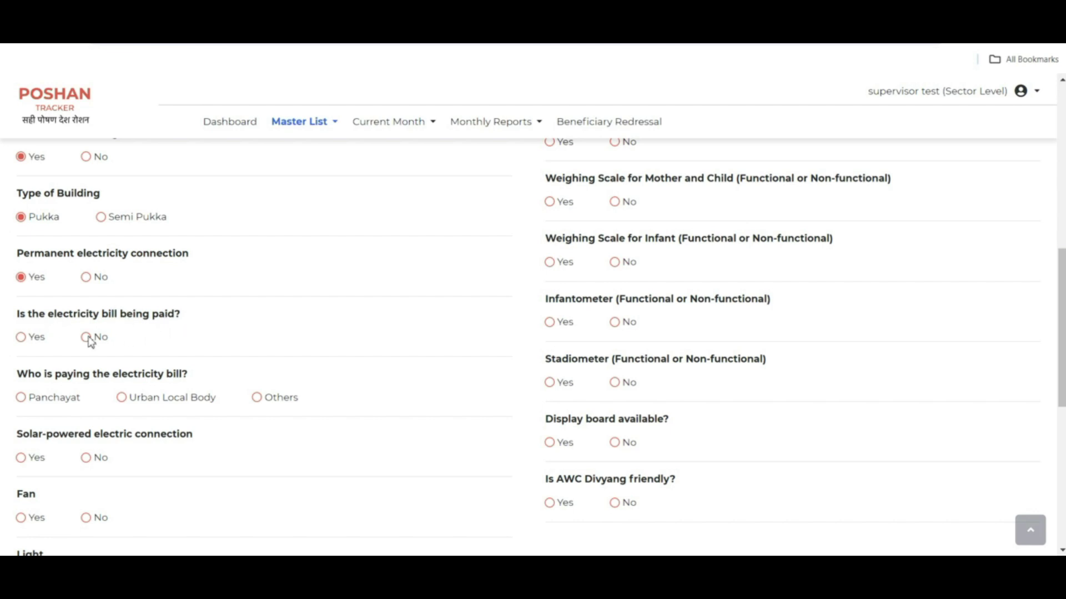
Mark the electricity bill as being paid and choose Panchayat as the payer.
click(22, 338)
click(86, 338)
click(22, 338)
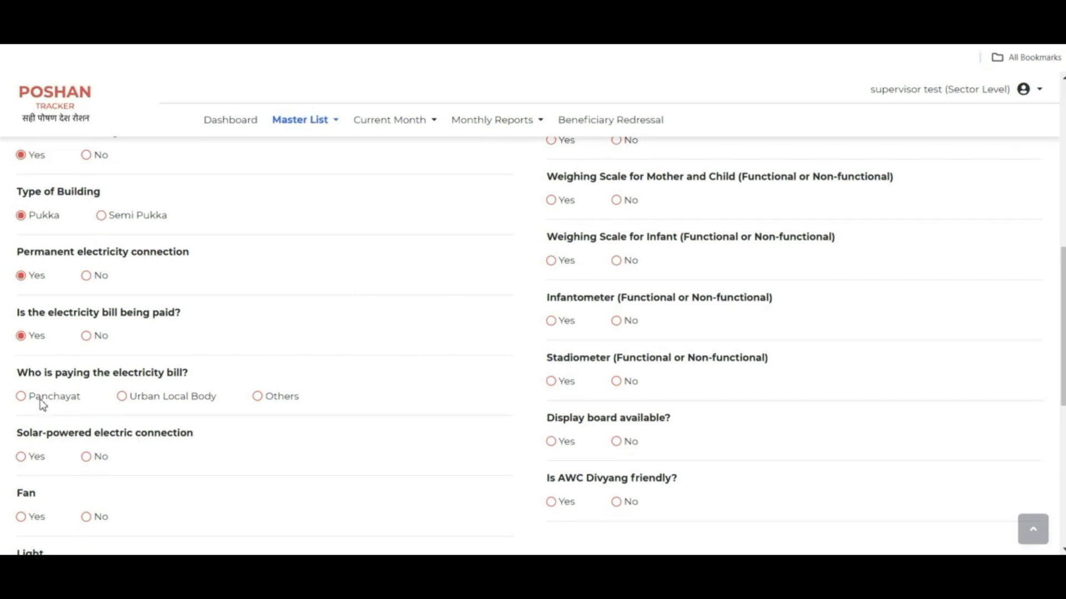
click(22, 396)
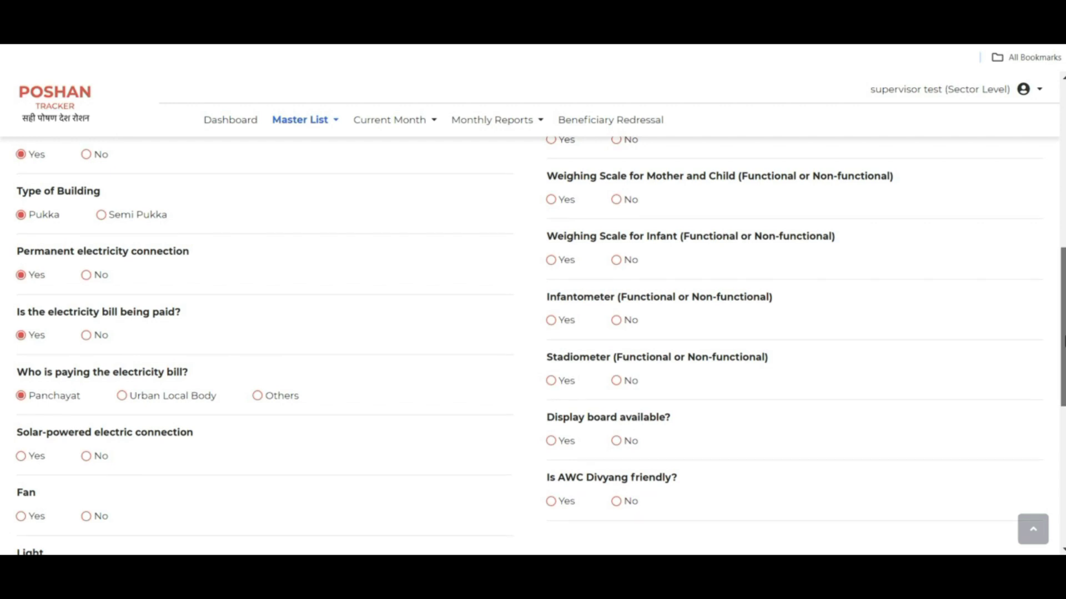
Set Solar-powered electric connection to No, Fan to No and Light to Yes.
scroll(532, 344, down, 3)
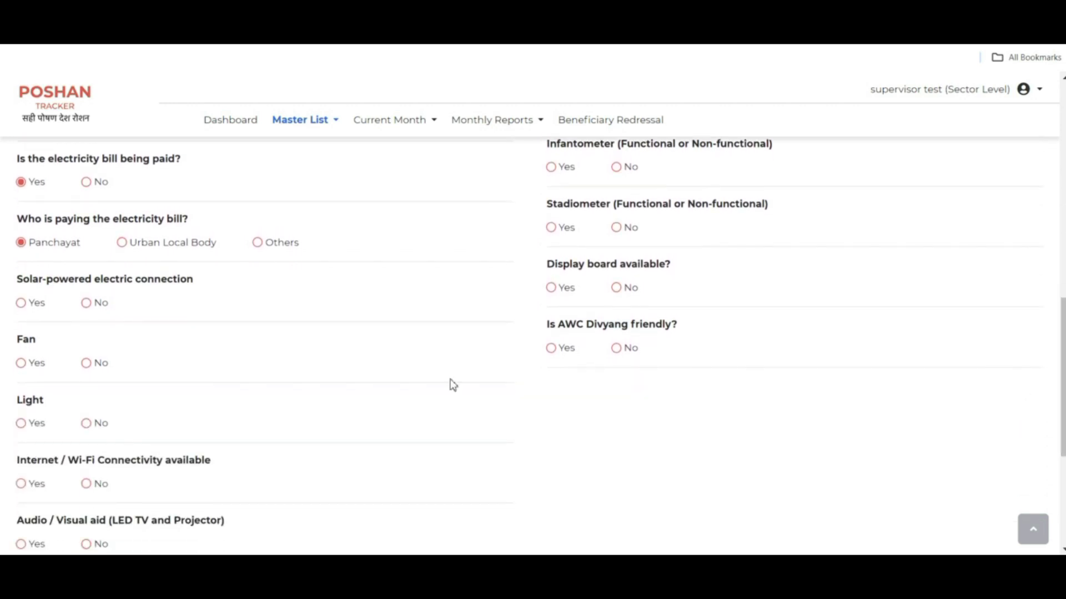
click(86, 303)
click(22, 365)
click(86, 365)
click(22, 425)
Answer No for both Internet / Wi-Fi Connectivity and Audio / Visual aid.
drag(1061, 404, 1056, 468)
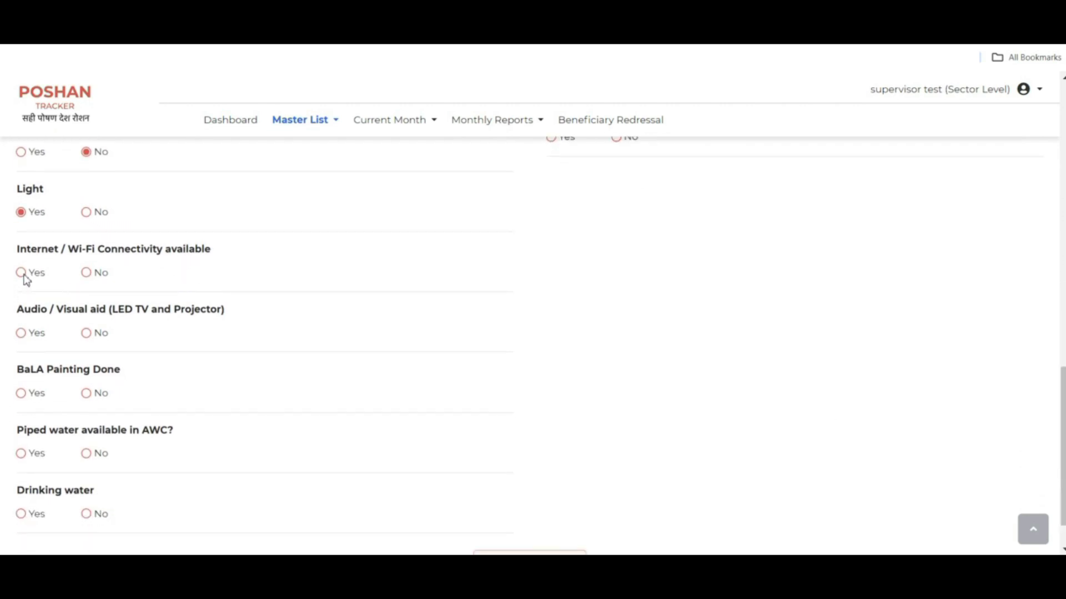
click(85, 273)
click(23, 334)
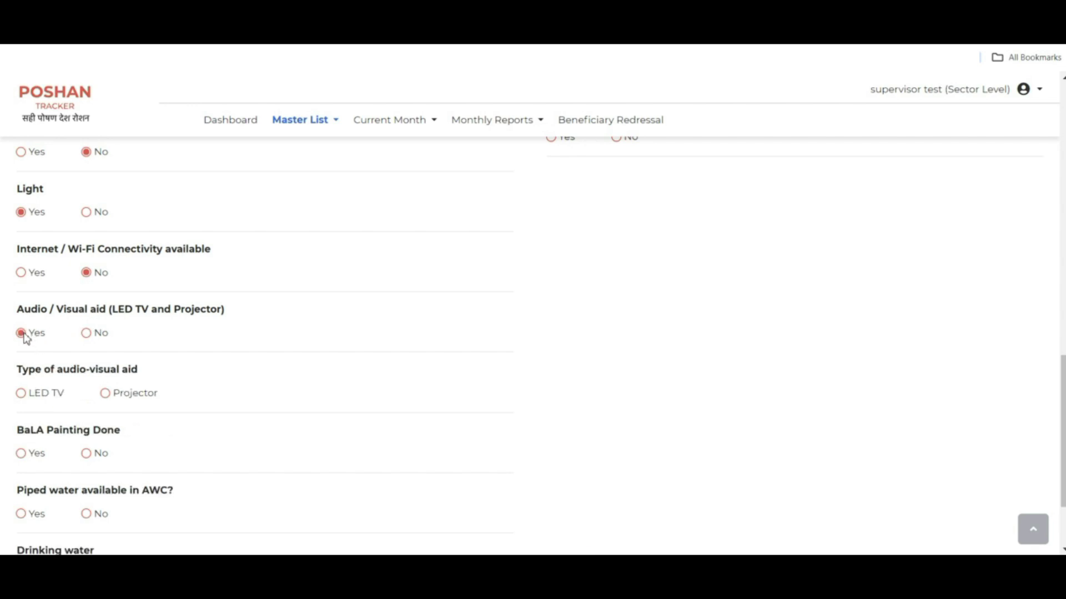
click(22, 394)
click(107, 396)
click(87, 334)
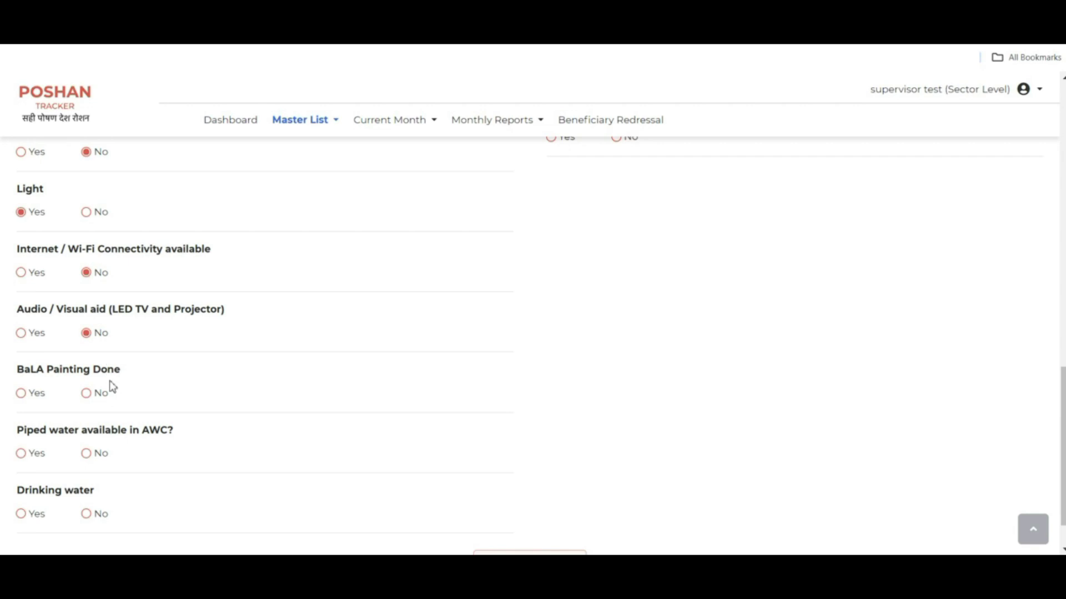
Set BaLA Painting Done to Yes and piped water availability to No, with the water source distance Upto 100m.
click(24, 395)
drag(1061, 453, 1061, 464)
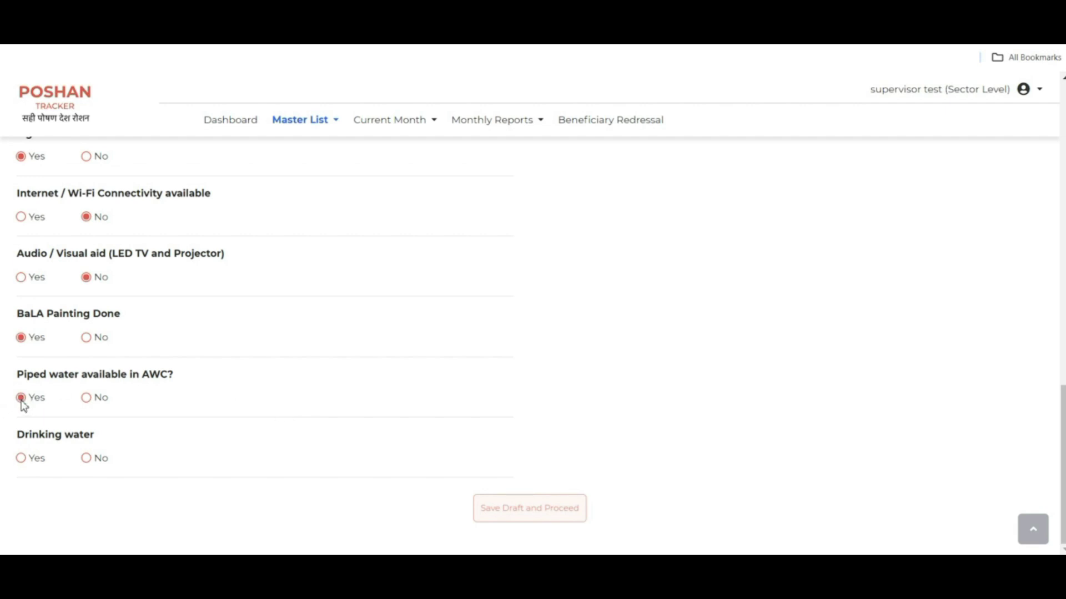
click(86, 398)
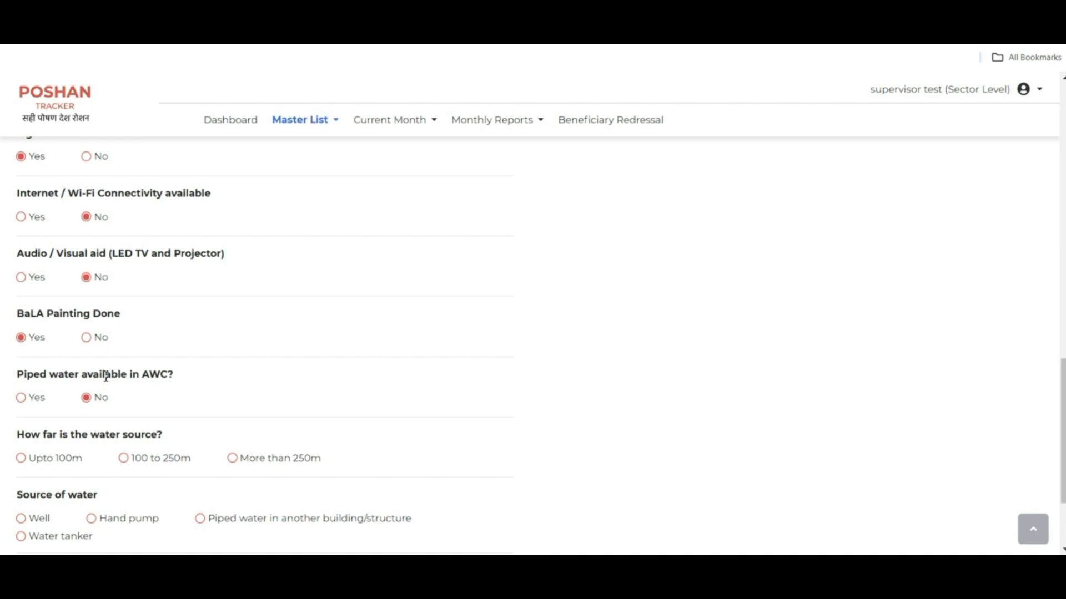
click(21, 398)
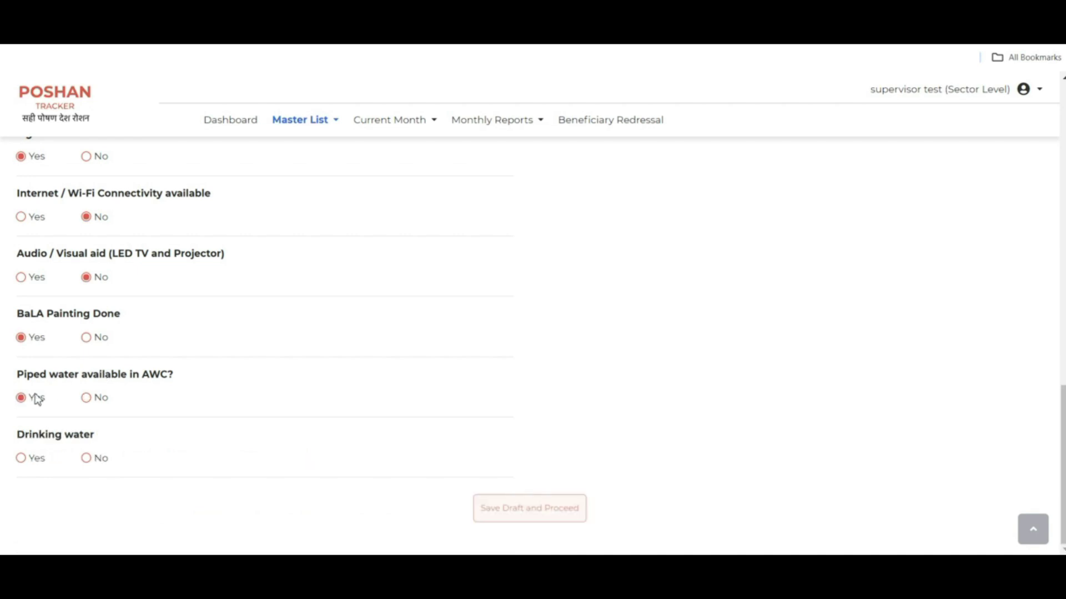
click(86, 399)
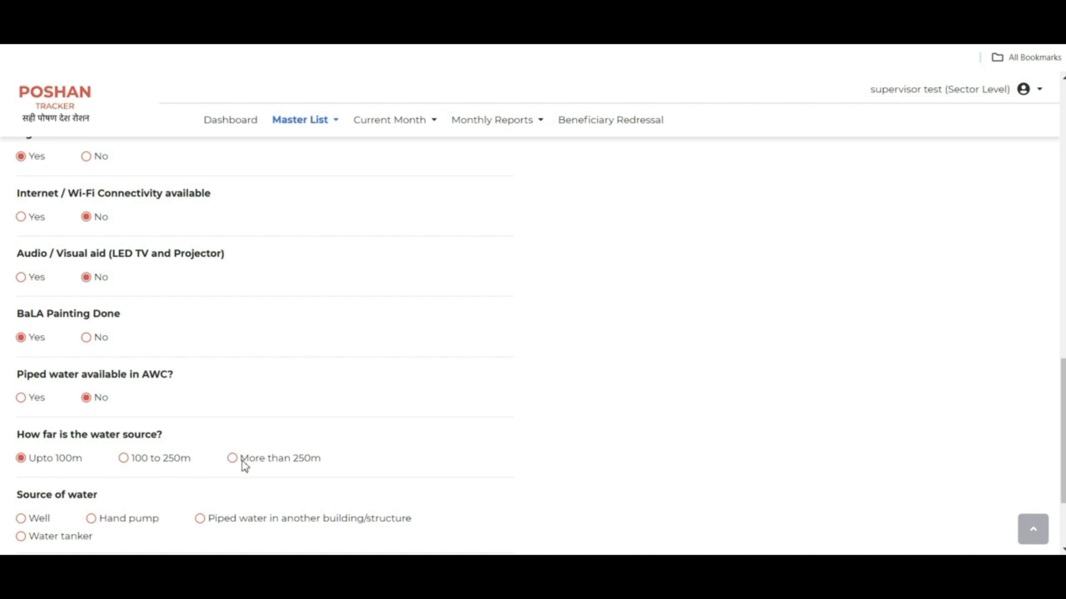
Set the source of water to Hand pump.
drag(1061, 433, 1062, 471)
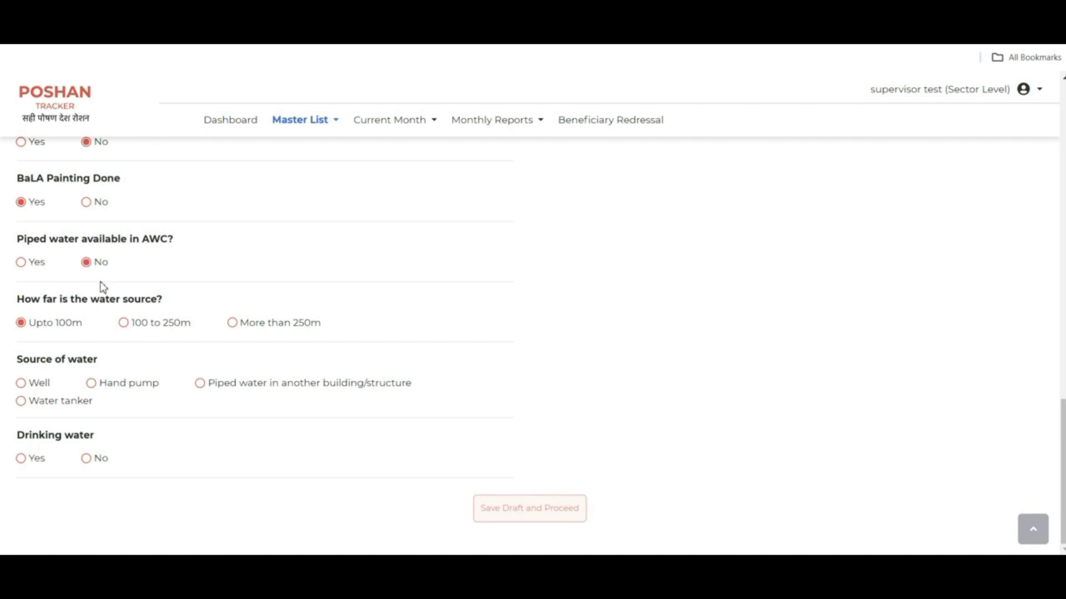
click(24, 388)
click(93, 386)
click(93, 389)
Answer Yes for drinking water and for filtered water, with Water filter as the filter type.
click(21, 458)
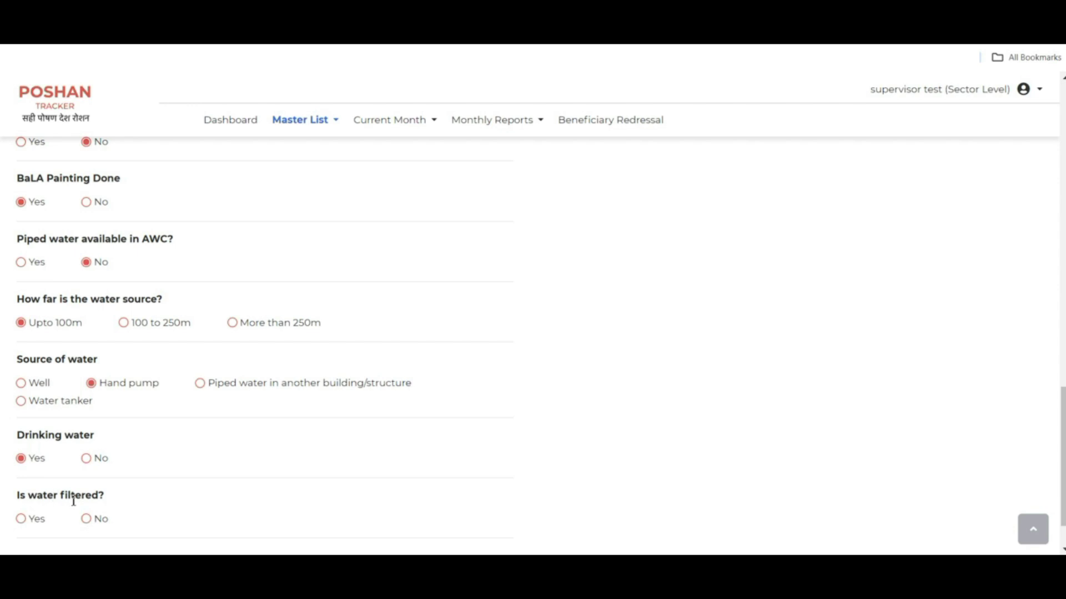
drag(1063, 470, 1062, 489)
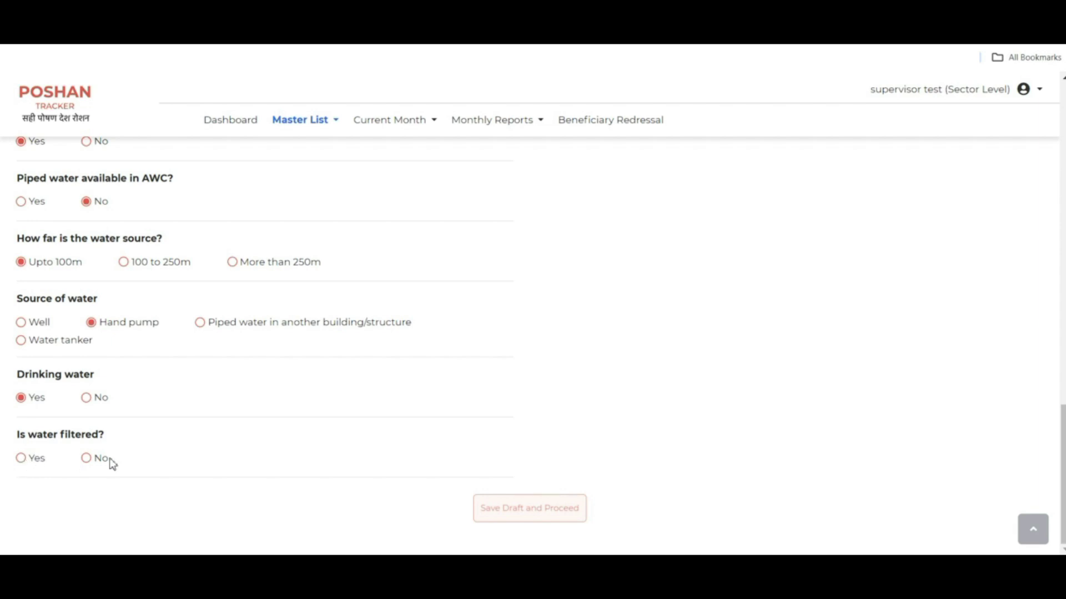
click(21, 460)
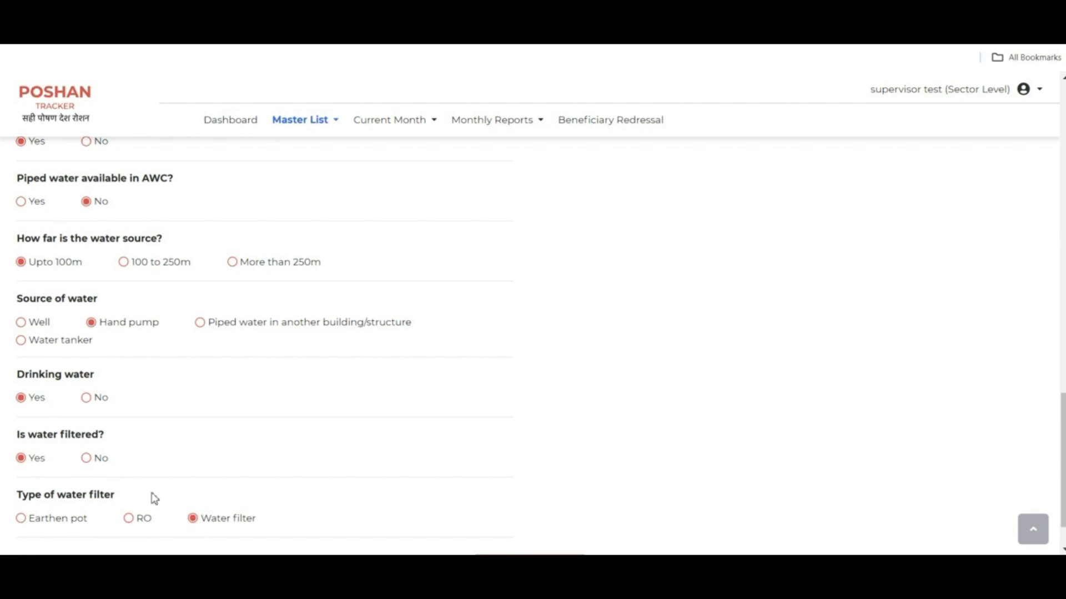
scroll(1061, 458, down, 2)
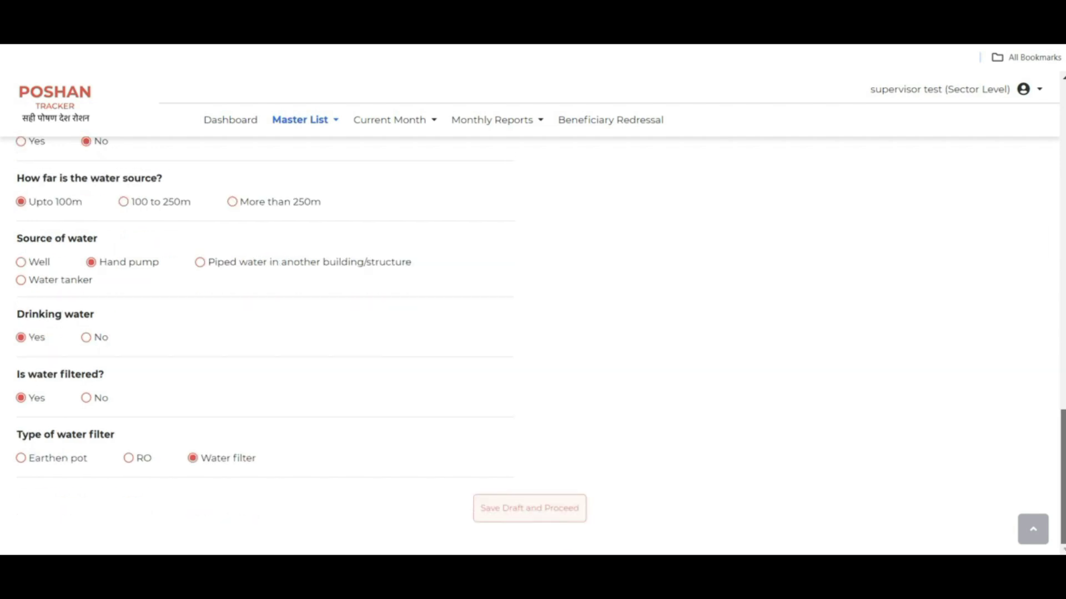
Answer Yes for Functional Toilet and set the type of toilet to Indian.
scroll(1062, 458, up, 20)
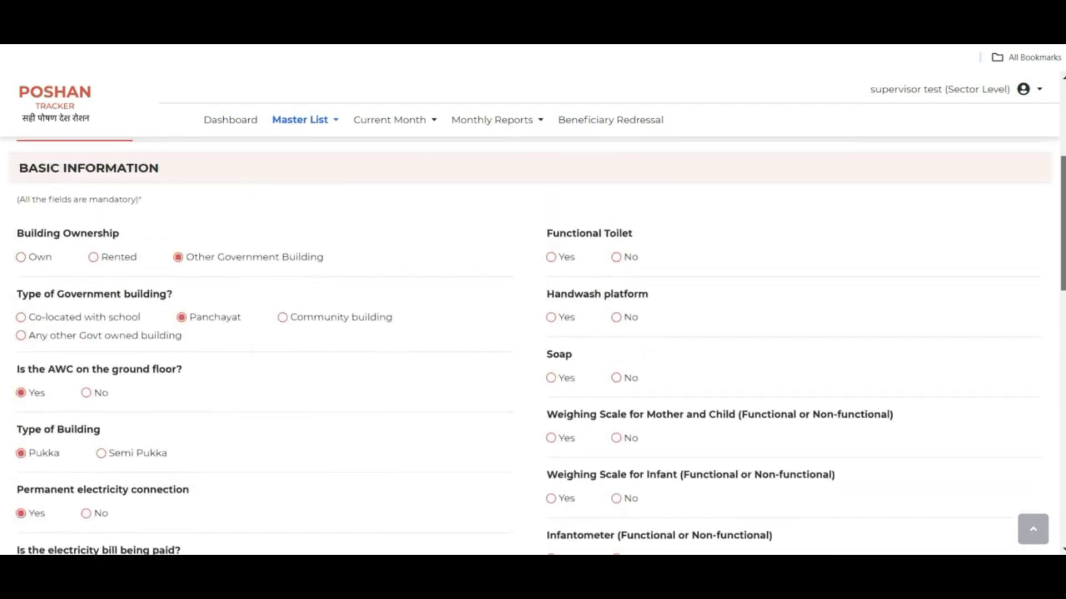
scroll(949, 367, down, 3)
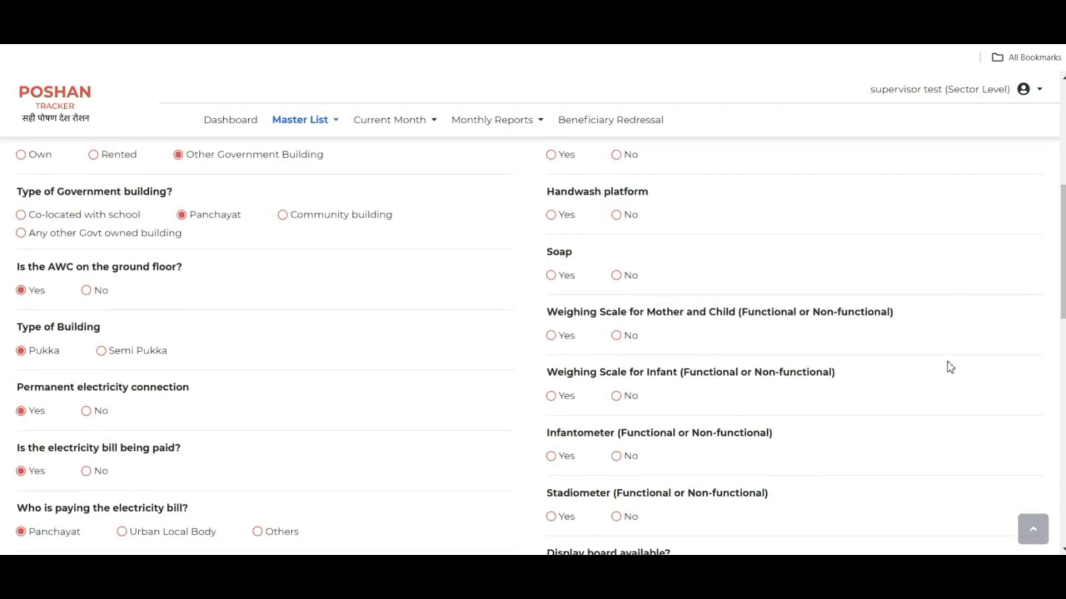
scroll(1063, 307, up, 2)
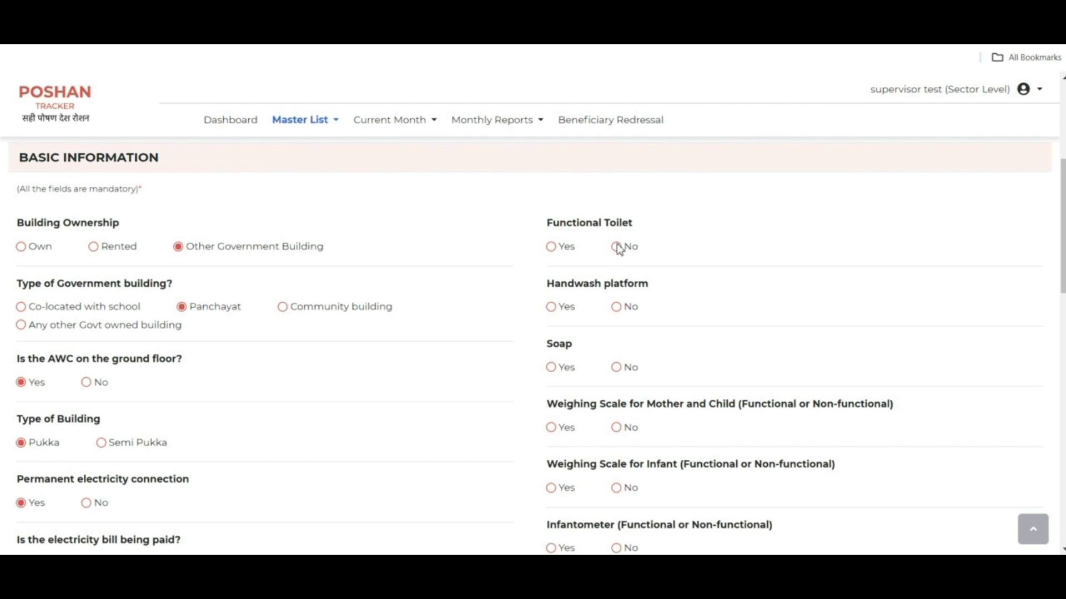
click(552, 248)
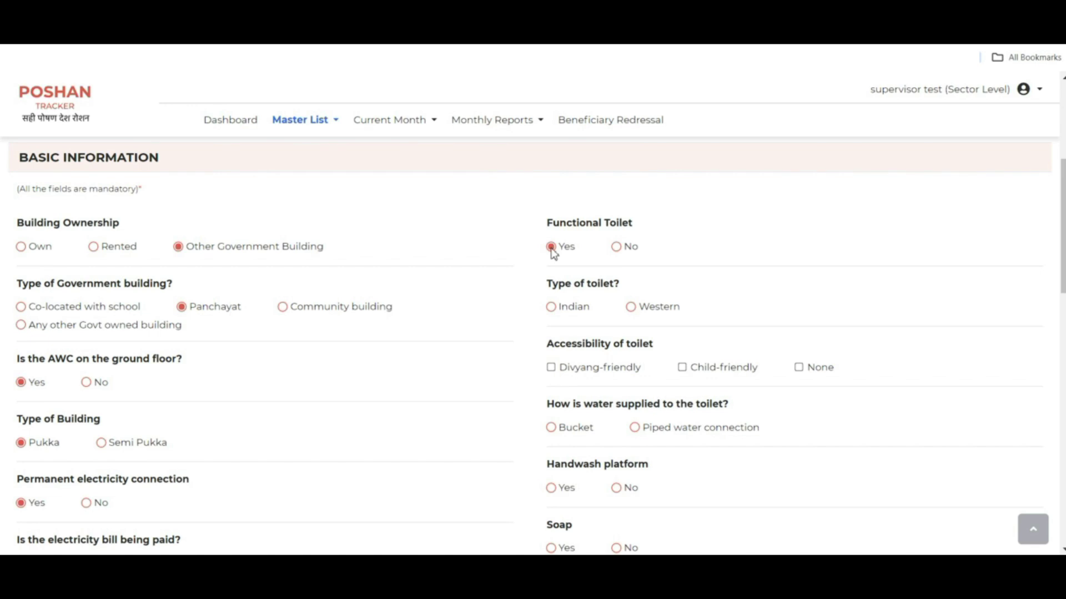
click(578, 308)
Try the Divyang-friendly and Child-friendly options for toilet accessibility, and set the answer to None.
drag(1061, 261, 1062, 280)
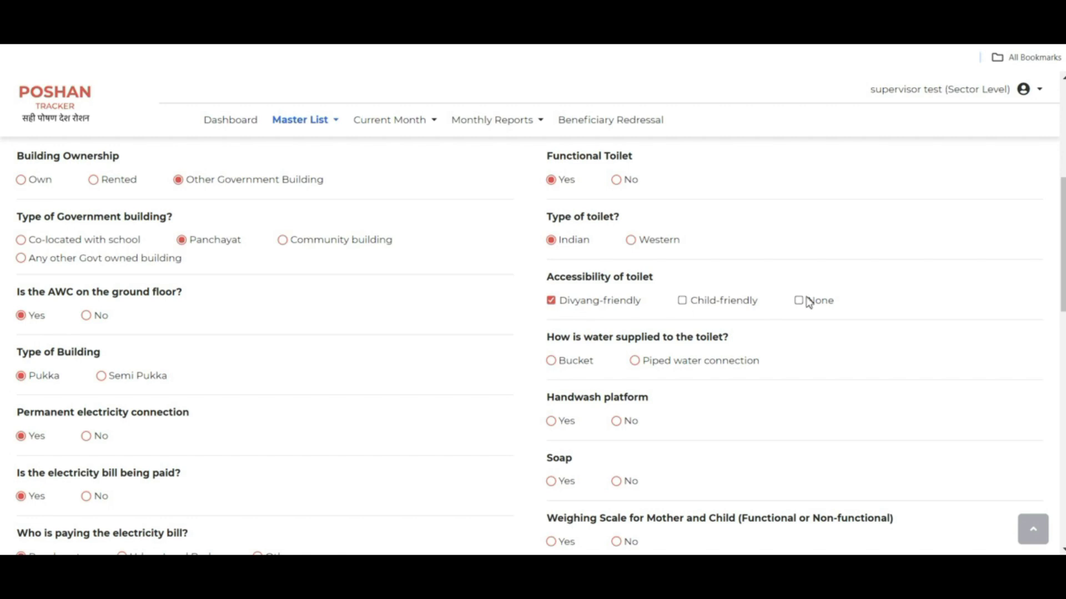
click(682, 301)
click(799, 301)
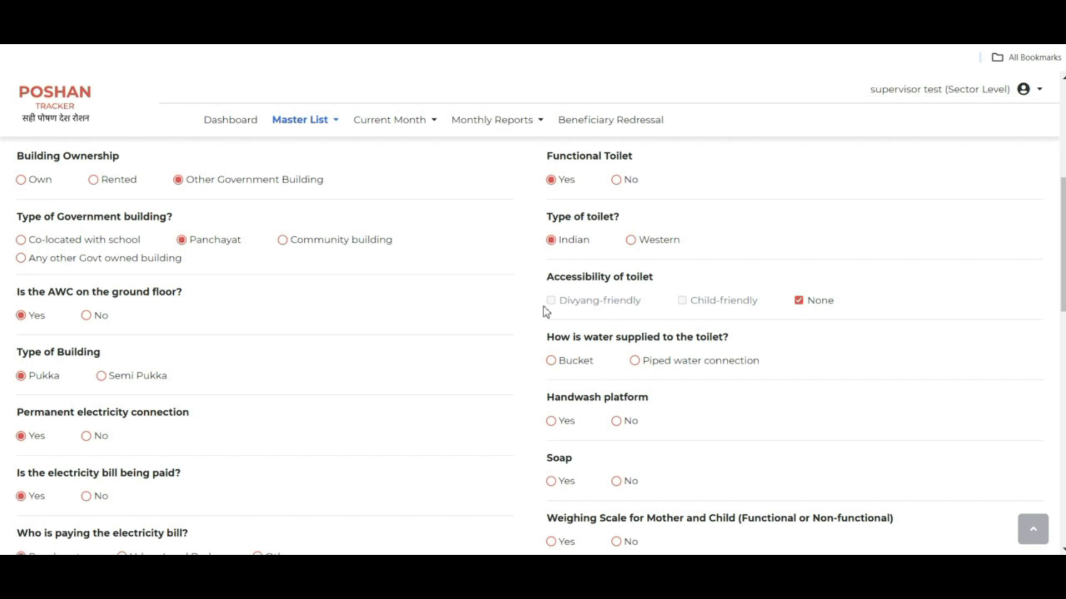
click(799, 300)
click(552, 301)
click(551, 301)
click(683, 301)
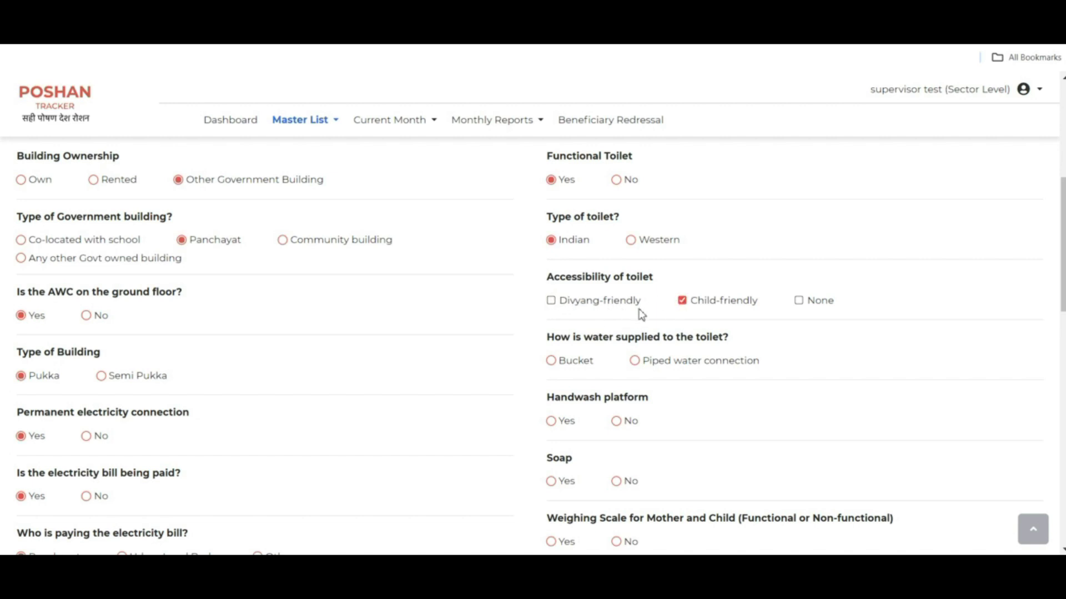
click(551, 301)
click(801, 301)
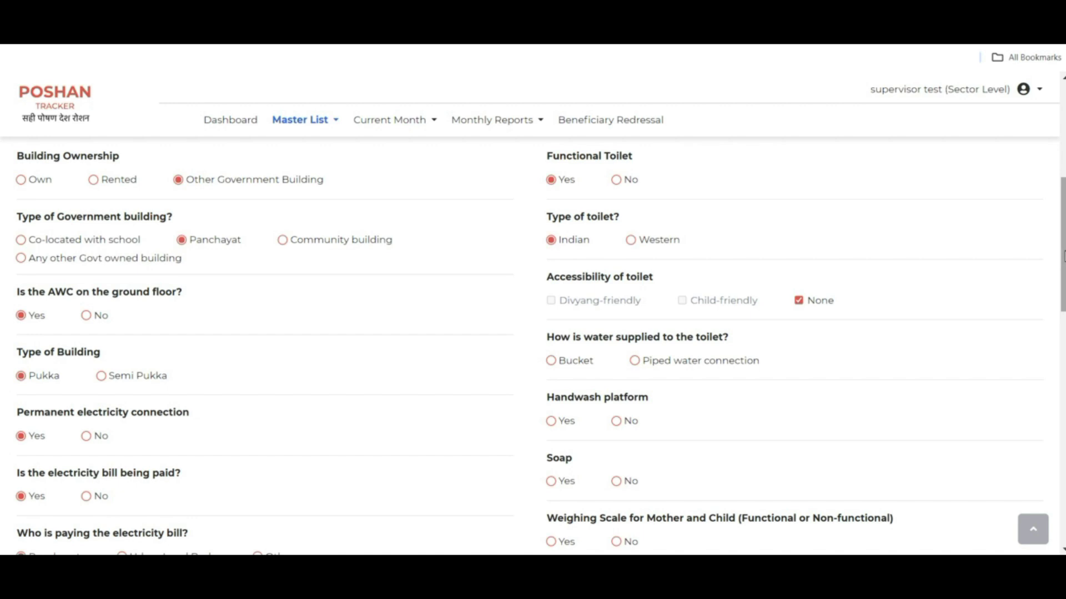
Set the toilet's water supply to Bucket and answer Yes for both Handwash platform and Soap.
scroll(1064, 255, down, 2)
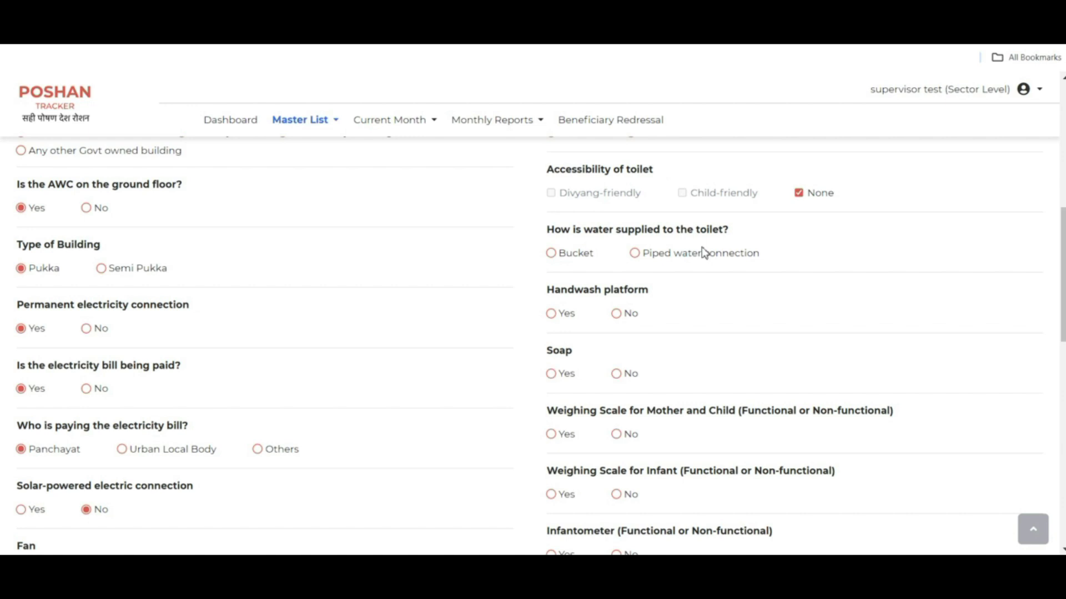
click(551, 255)
click(616, 374)
click(553, 374)
Record the Weighing Scale for Mother and Child as available but not functional, since Less than 3 months.
drag(1060, 293, 1062, 344)
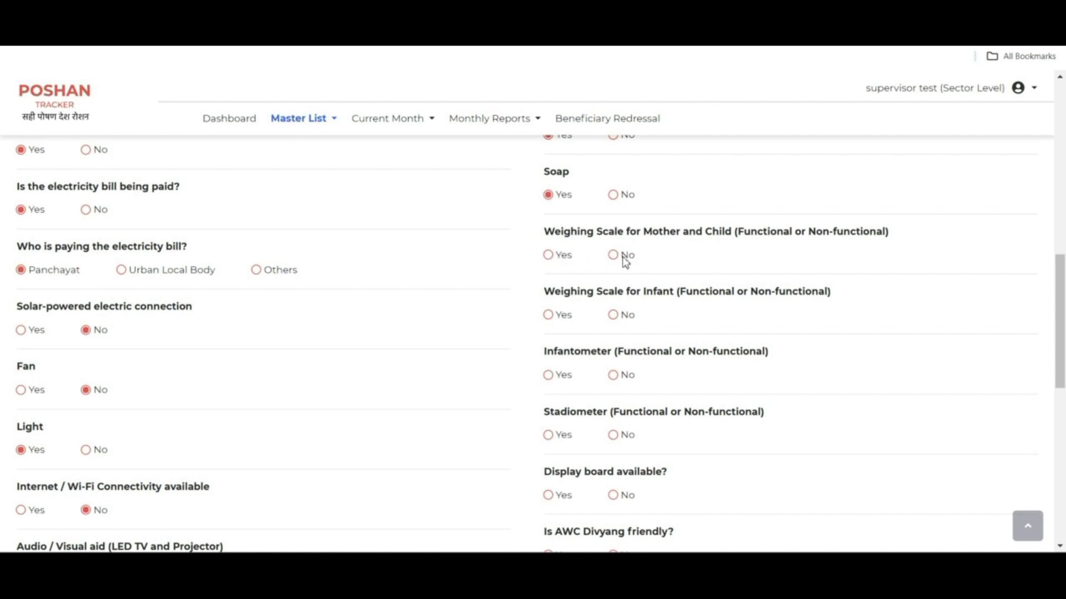
click(548, 255)
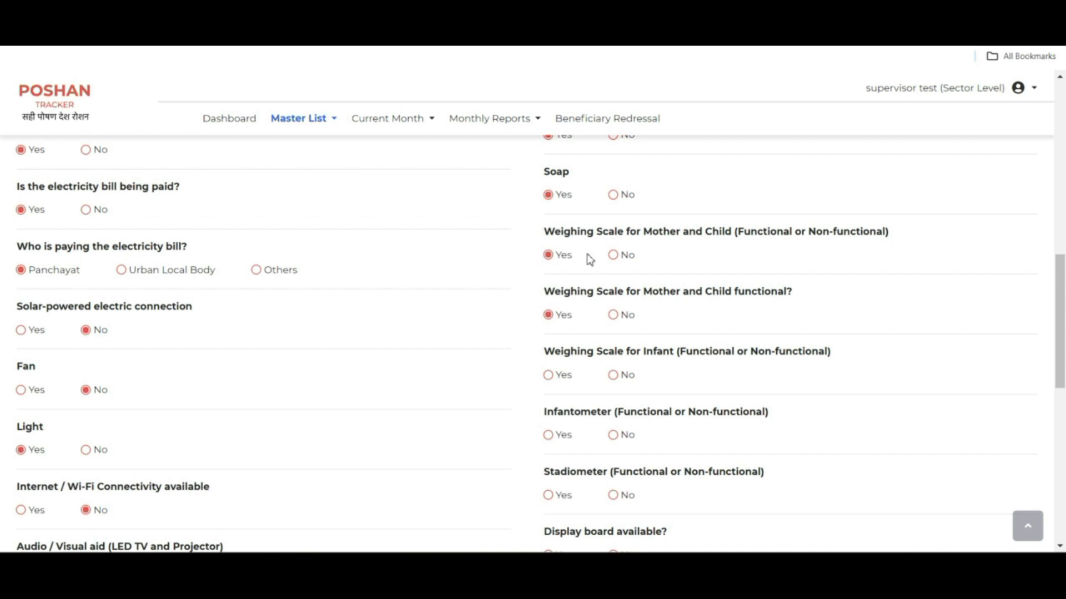
click(625, 317)
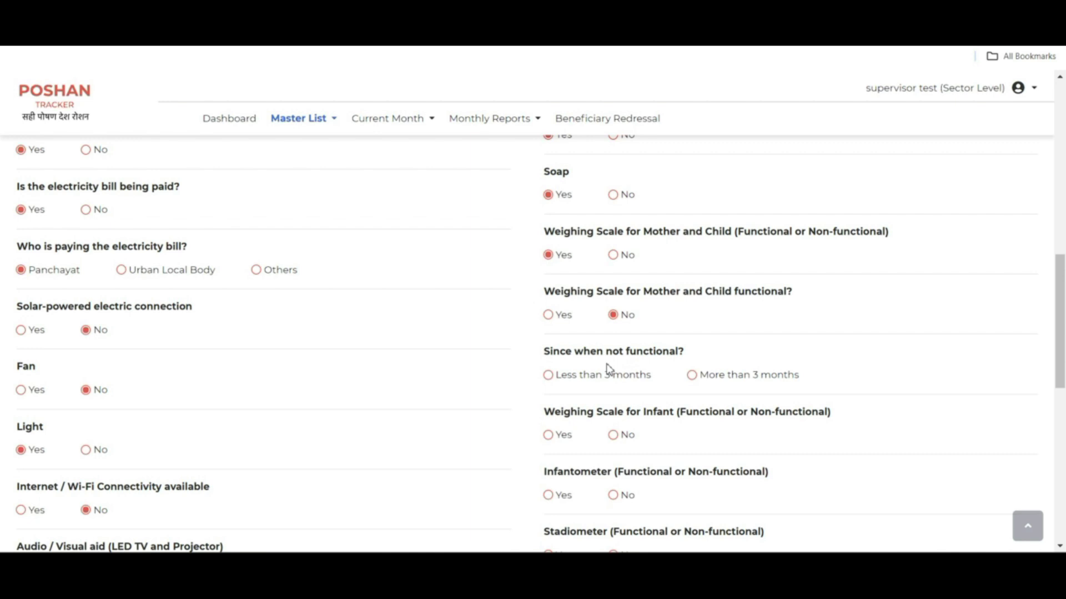
click(549, 376)
Record the Weighing Scale for Infant as available but not functional, since Less than 3 months.
scroll(1061, 373, down, 1)
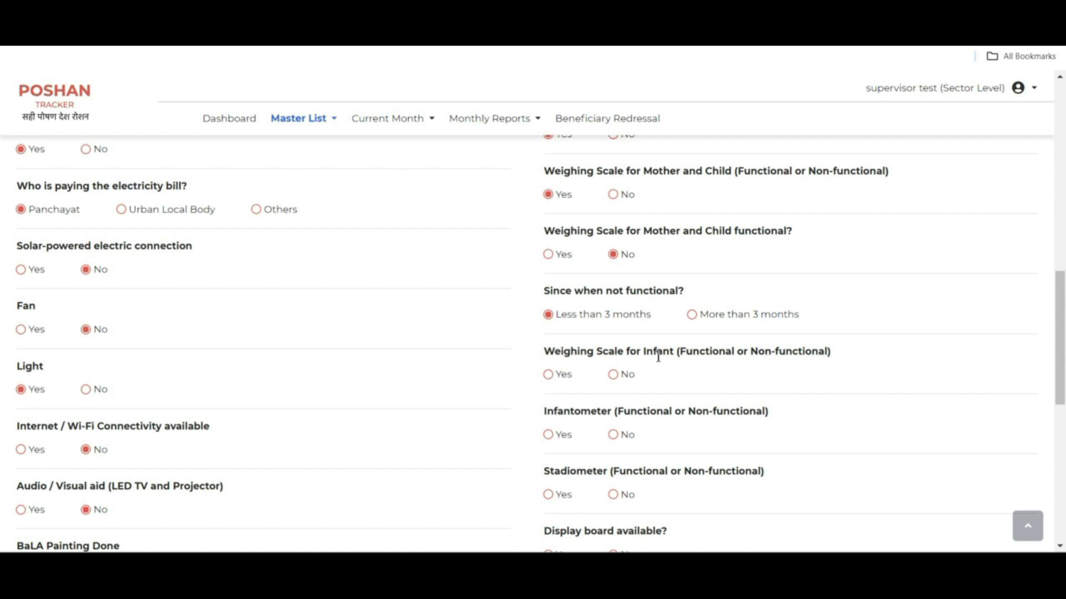
click(548, 376)
scroll(595, 380, down, 3)
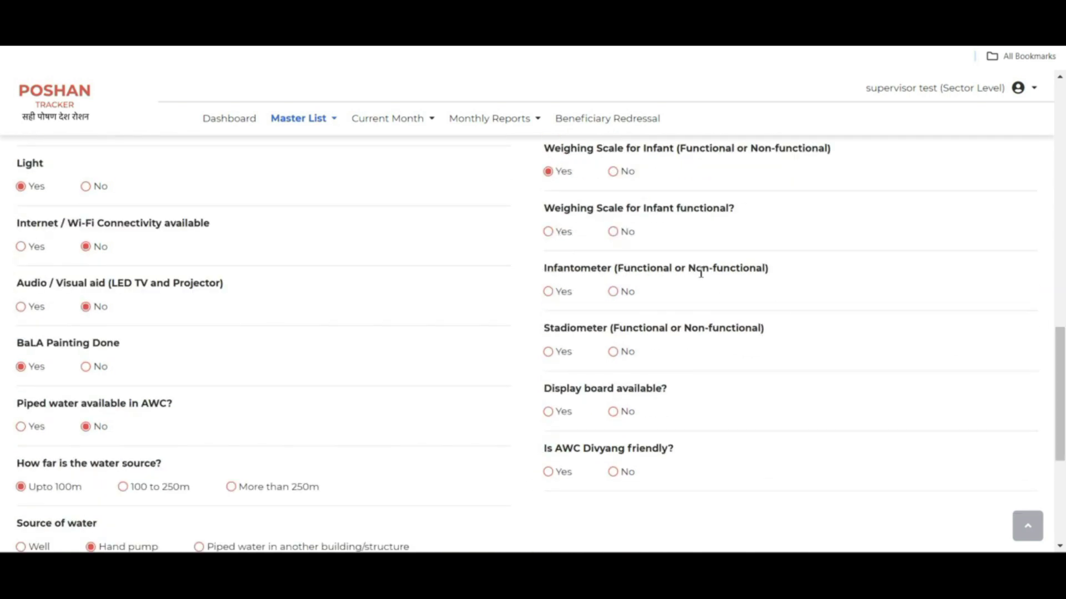
click(615, 232)
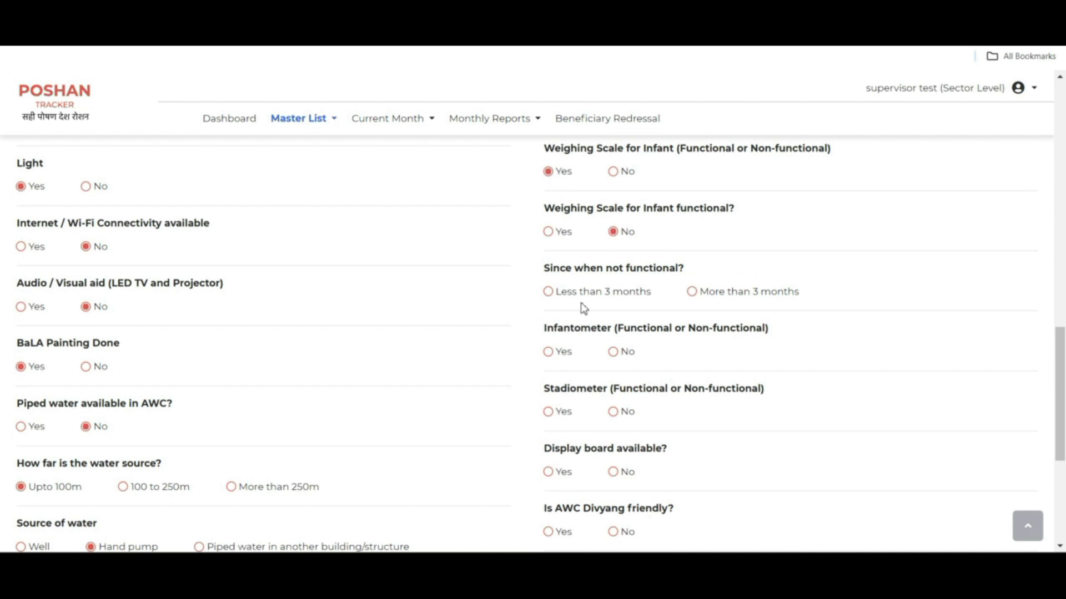
click(548, 293)
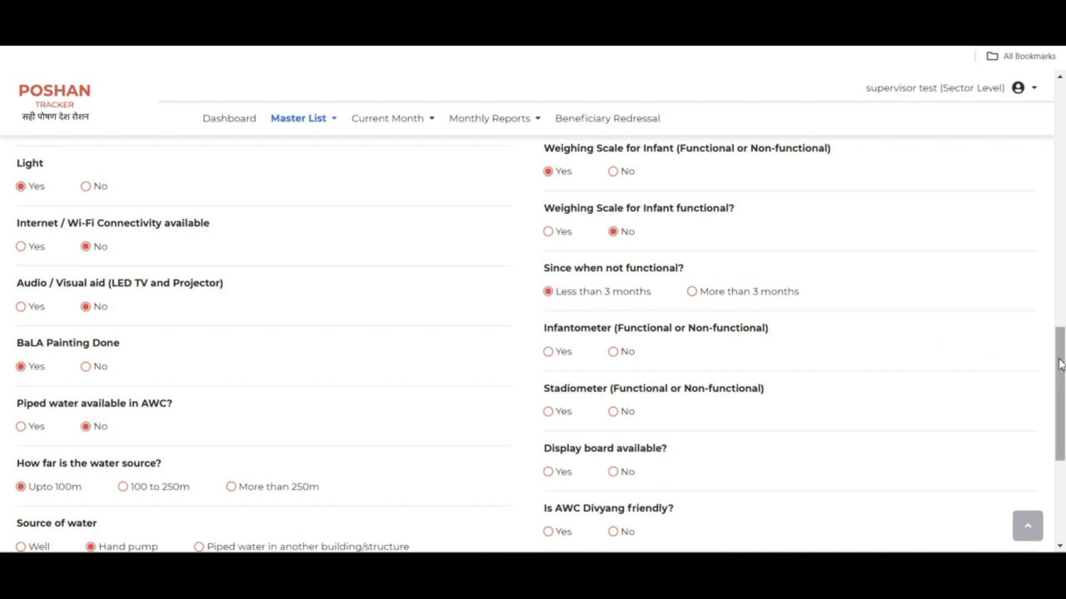
Answer Yes for Infantometer and Yes for Functional Infantometer.
scroll(1053, 405, down, 2)
drag(1051, 401, 1051, 407)
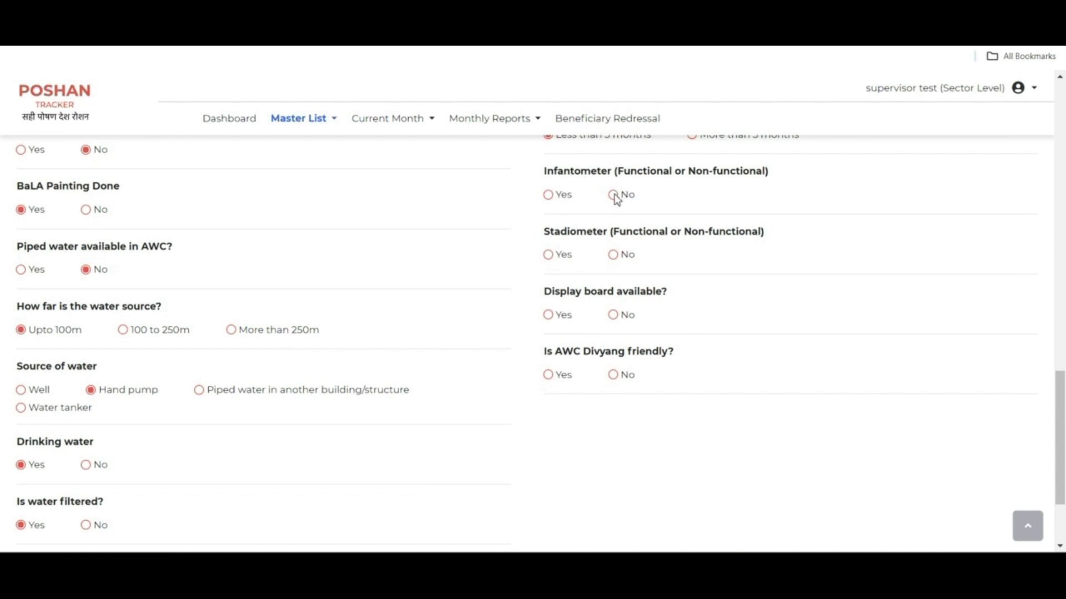
click(549, 195)
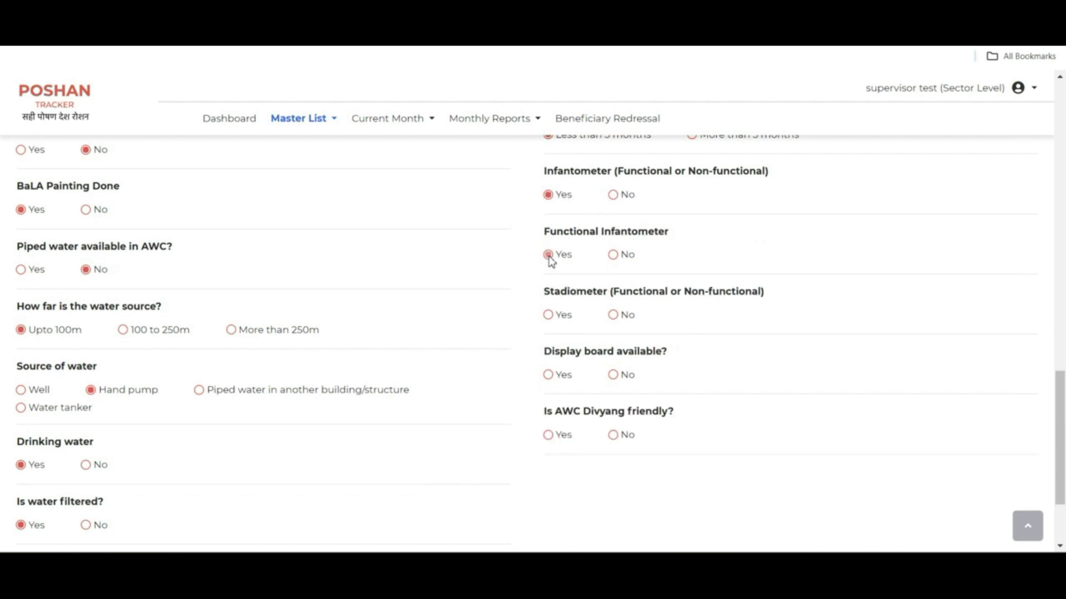
click(613, 255)
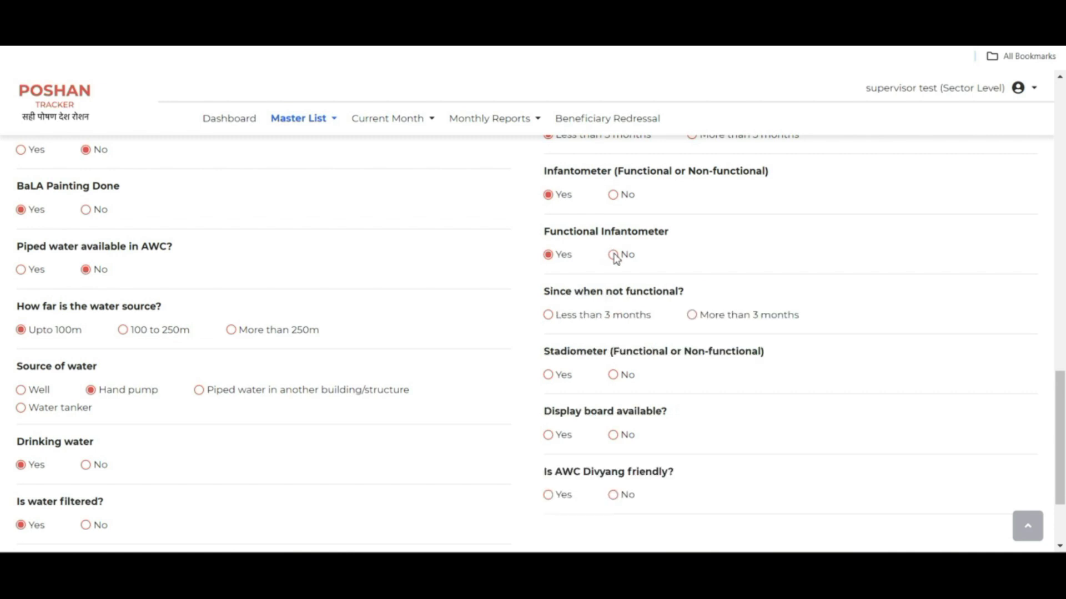
click(548, 256)
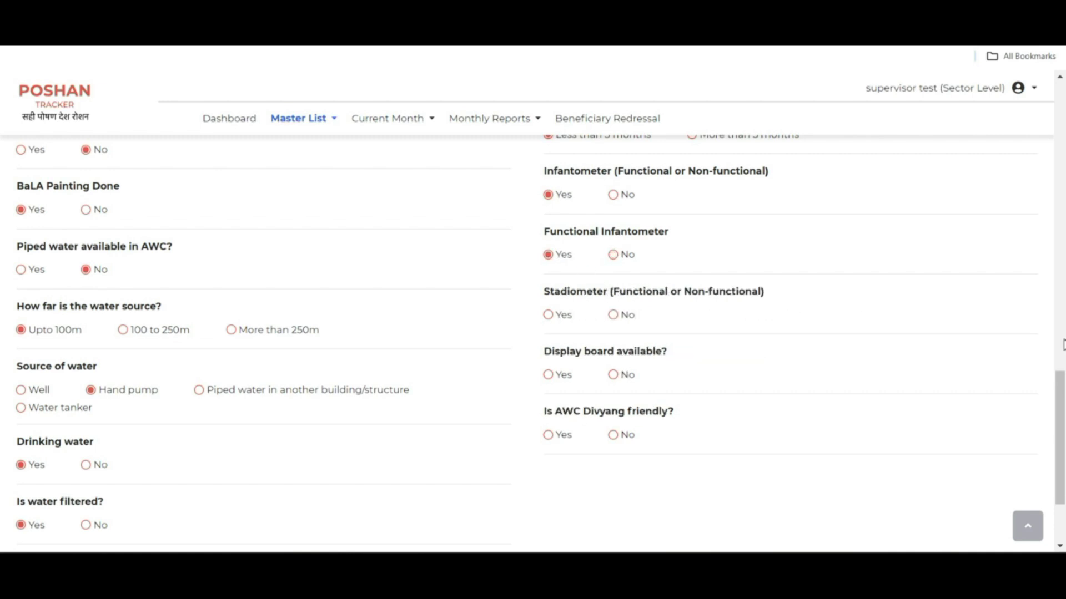
Record the Stadiometer as available but not functional, since Less than 3 months.
scroll(726, 267, down, 2)
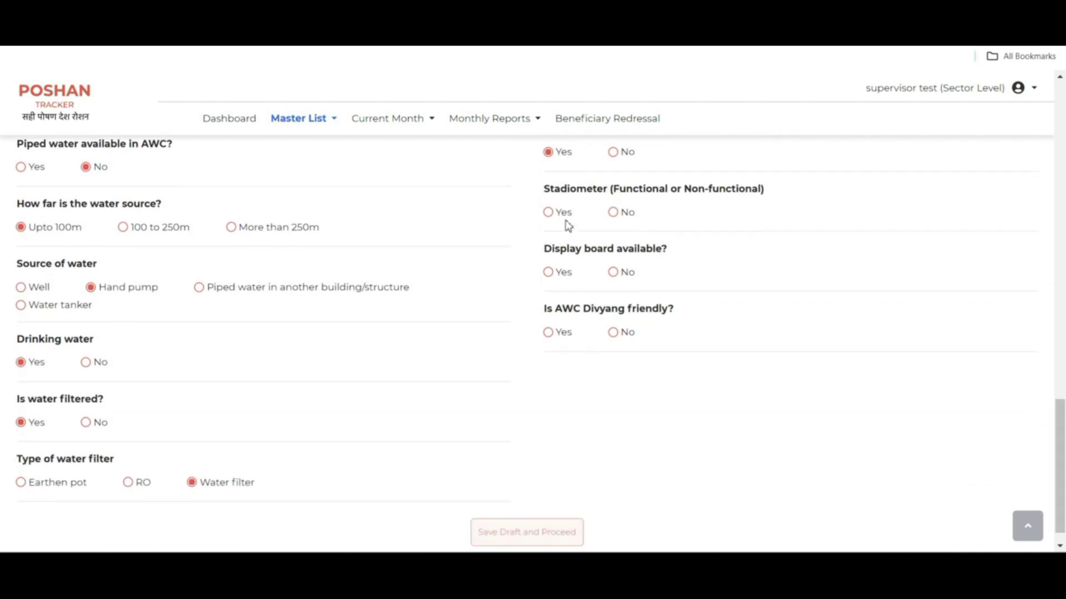
click(548, 213)
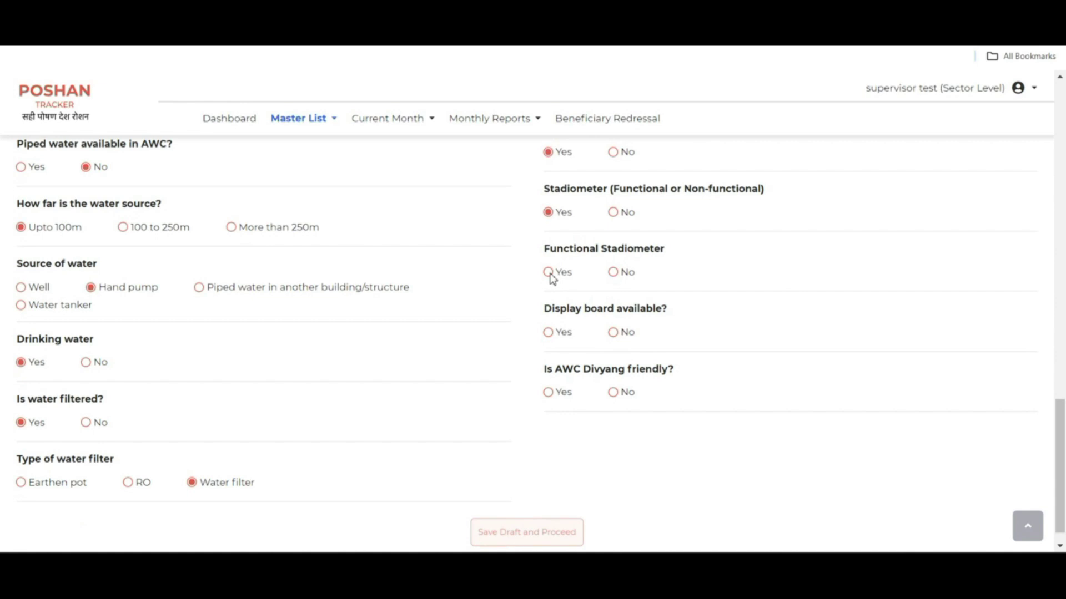
click(613, 272)
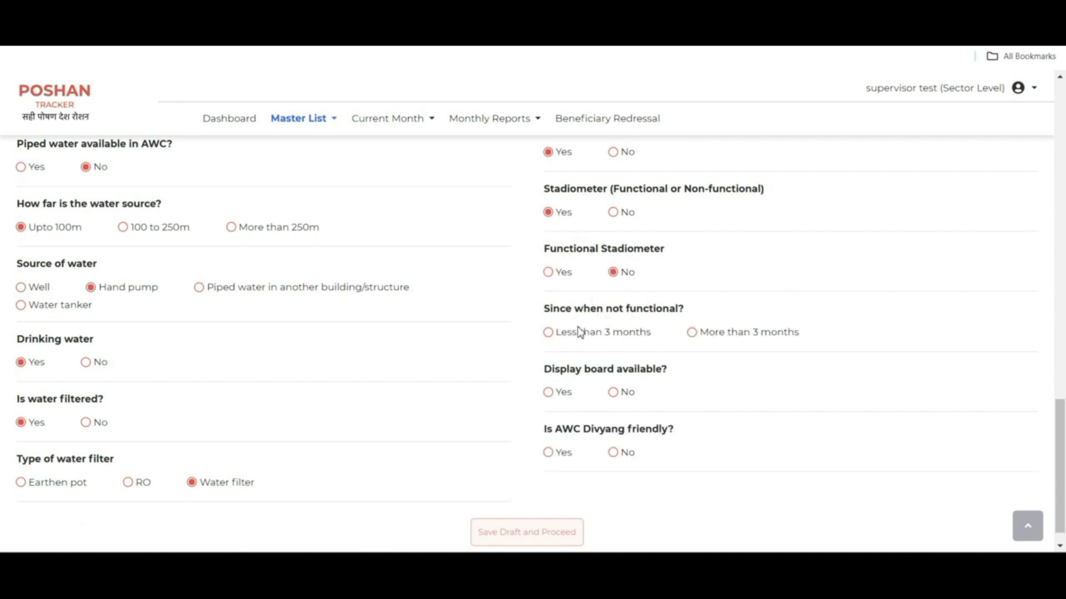
click(548, 333)
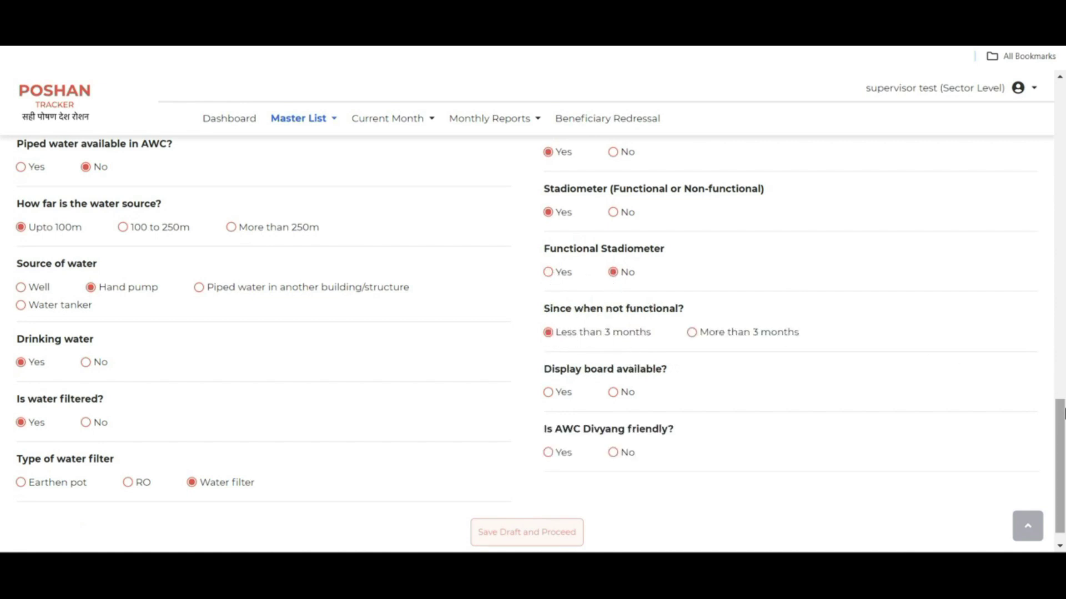
Answer Yes for the display board and select Helpline number, AWW and AWH contact number, and Service Available as its information.
drag(1063, 415, 1063, 424)
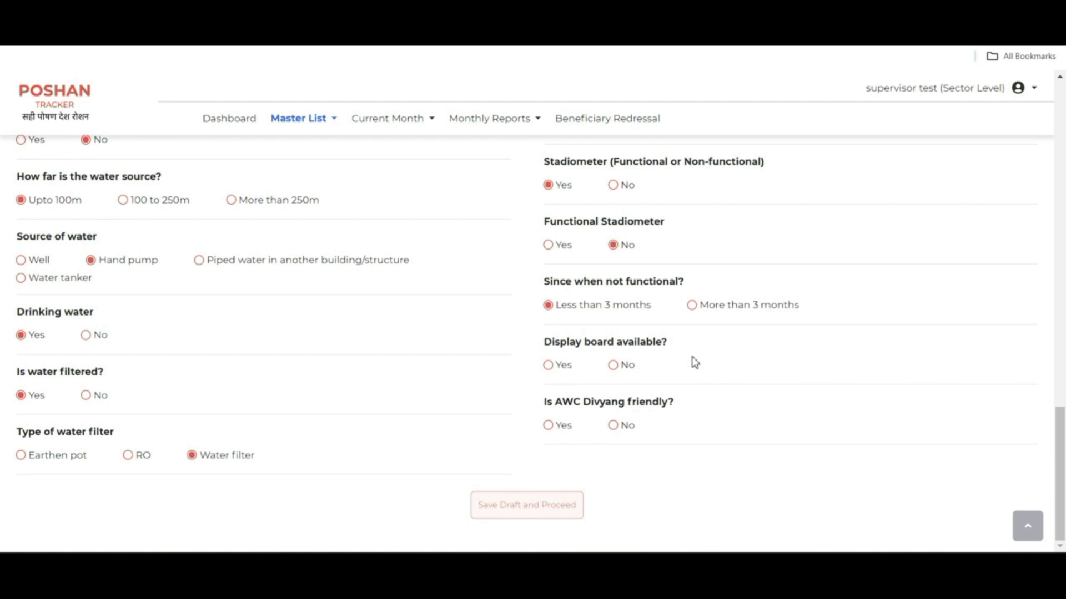
click(550, 367)
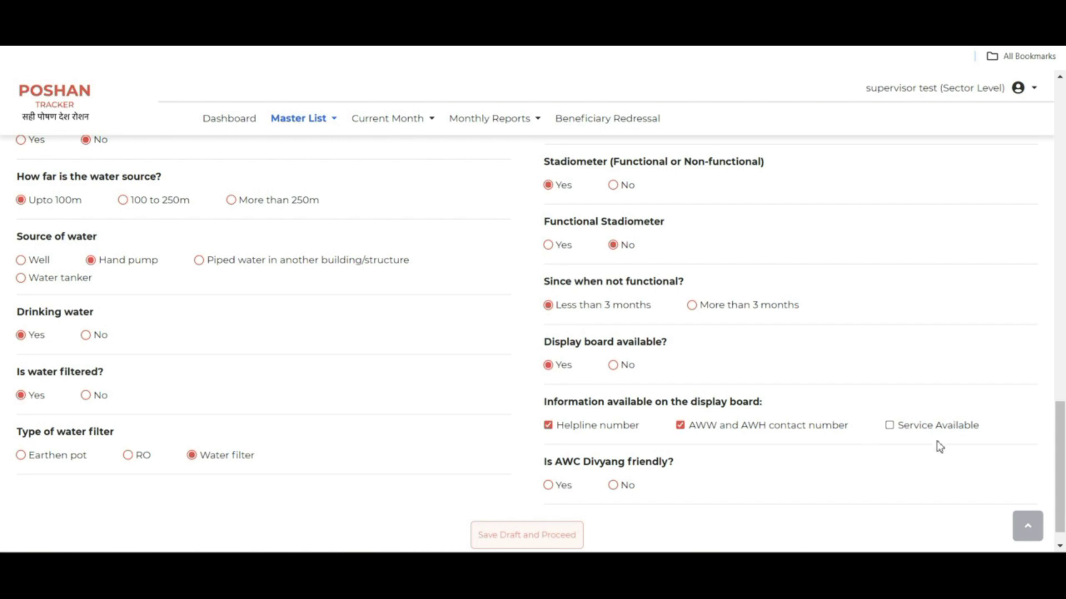
click(890, 428)
click(549, 426)
click(891, 429)
click(548, 427)
Answer Yes for whether the AWC is Divyang friendly and try the Railing, Ramp and Any other infra options.
scroll(645, 467, down, 1)
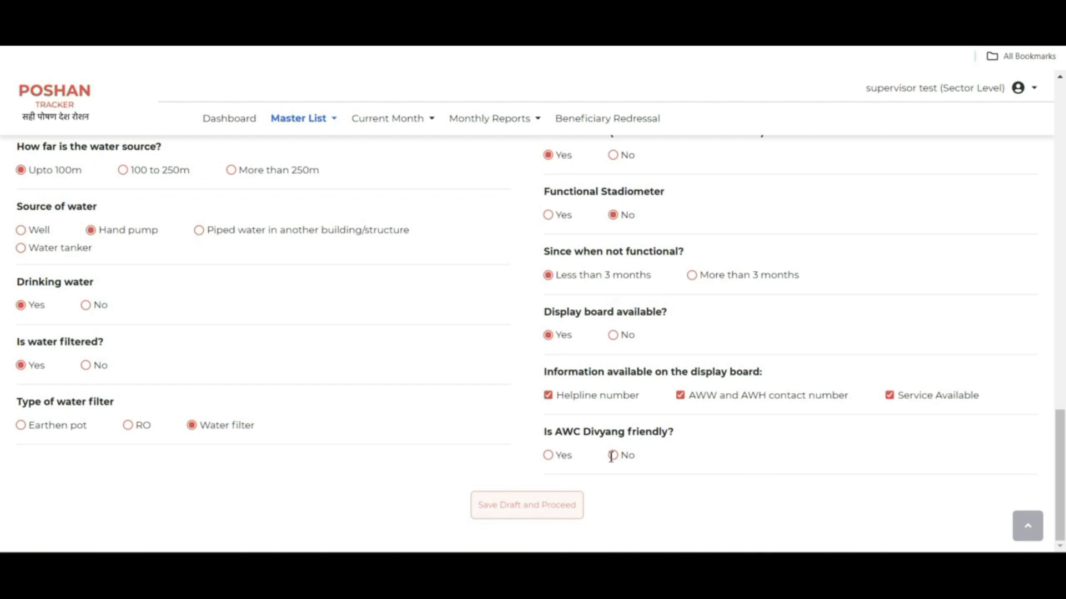
click(550, 456)
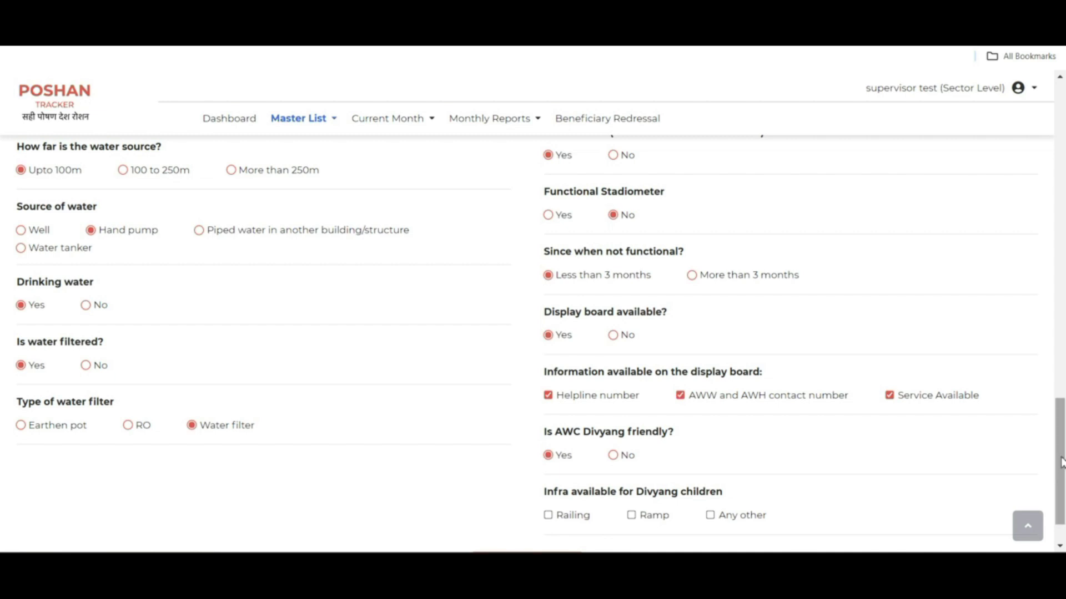
scroll(1061, 462, down, 1)
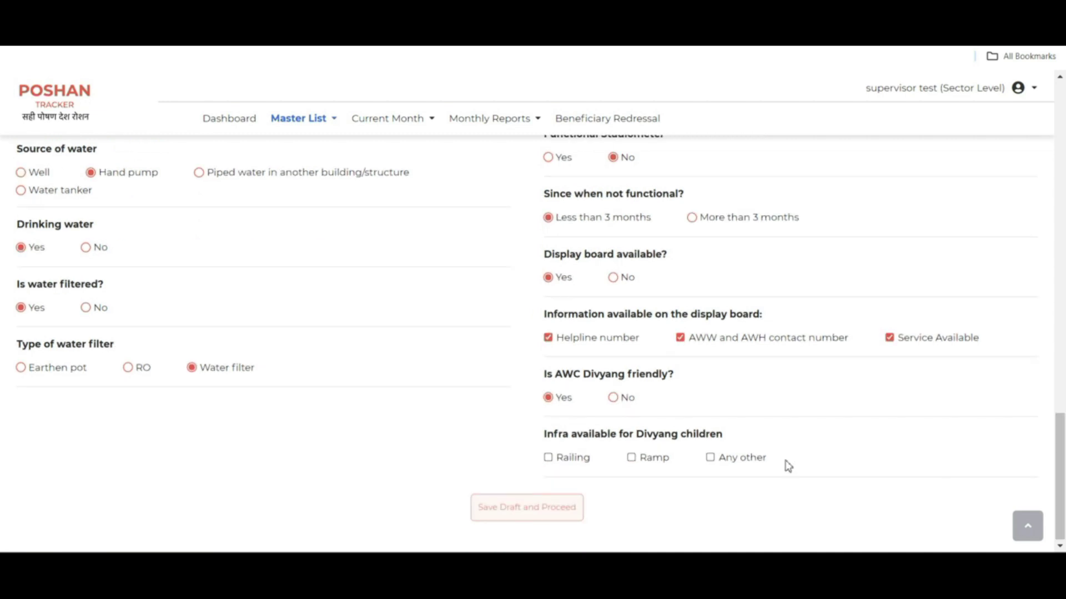
click(548, 461)
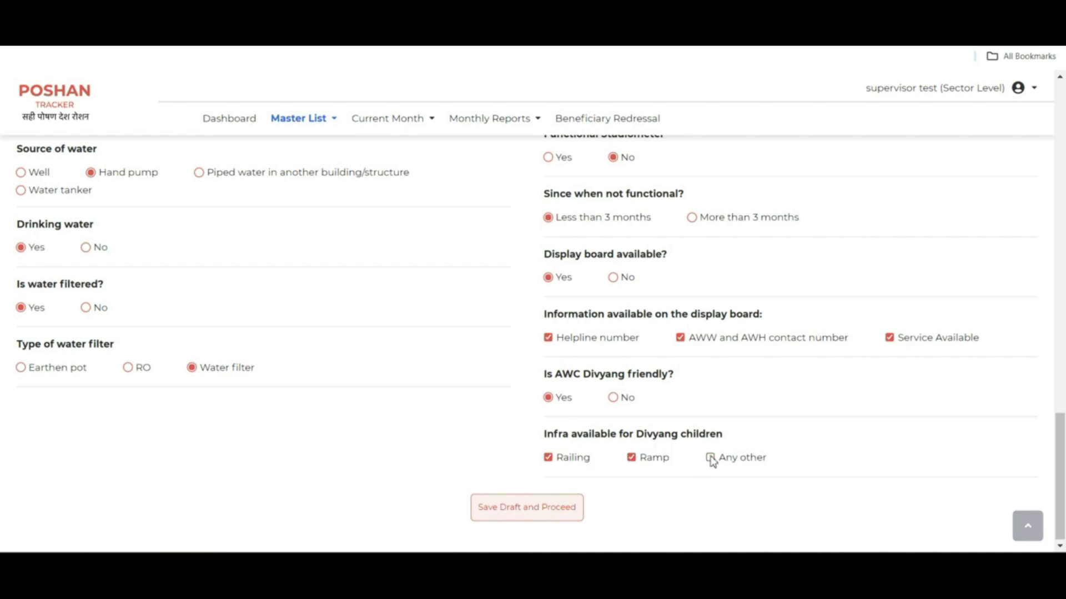
click(549, 460)
click(631, 459)
click(710, 458)
click(710, 457)
Switch the AWC Divyang friendly answer to No and back to Yes, and select only Ramp as the infra for Divyang children.
click(613, 399)
click(548, 456)
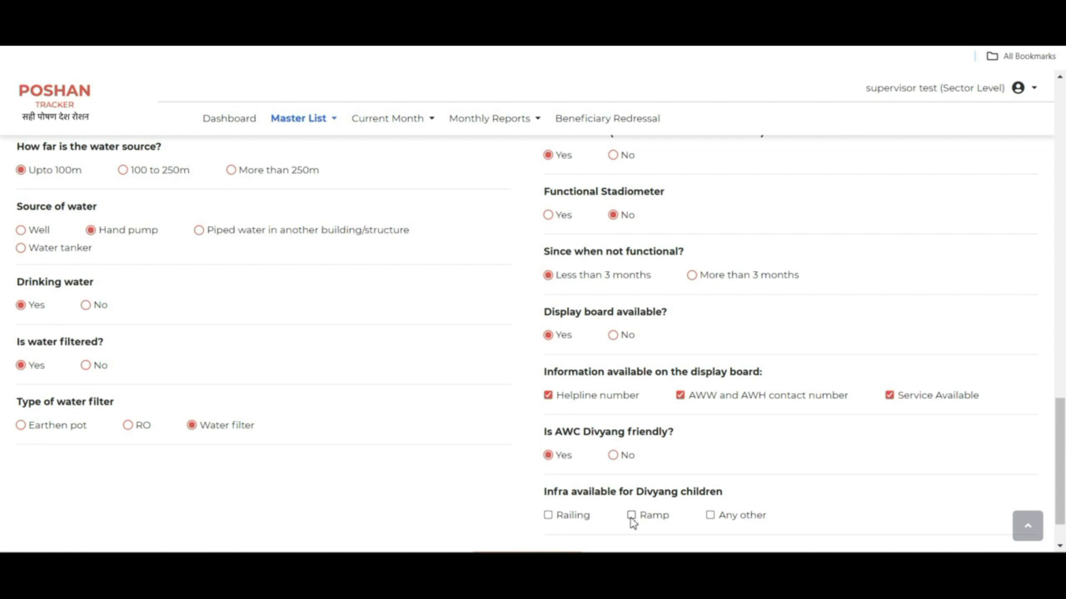
click(631, 517)
scroll(611, 499, down, 1)
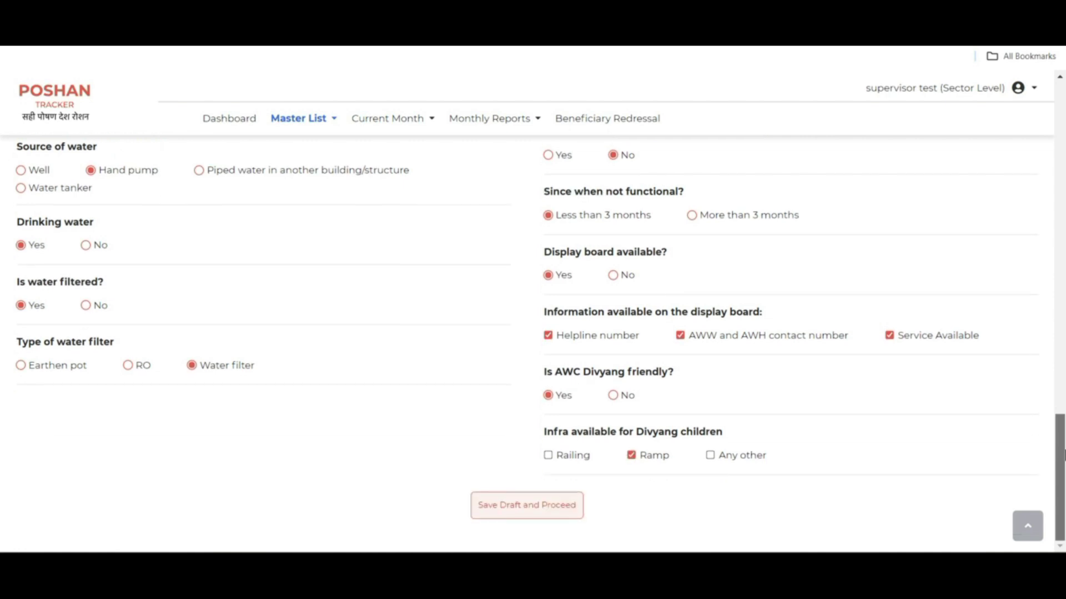
Save the Basic Information draft and proceed to the start of the Building Facility section.
mouse_move(1061, 492)
mouse_down()
mouse_move(1063, 208)
mouse_move(1063, 508)
mouse_up()
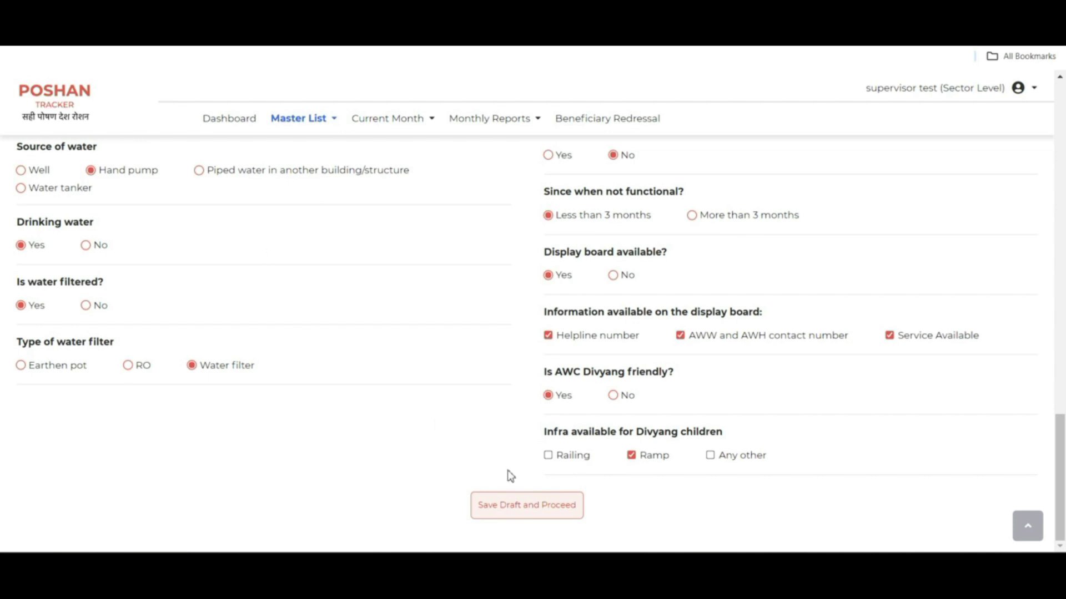
click(513, 515)
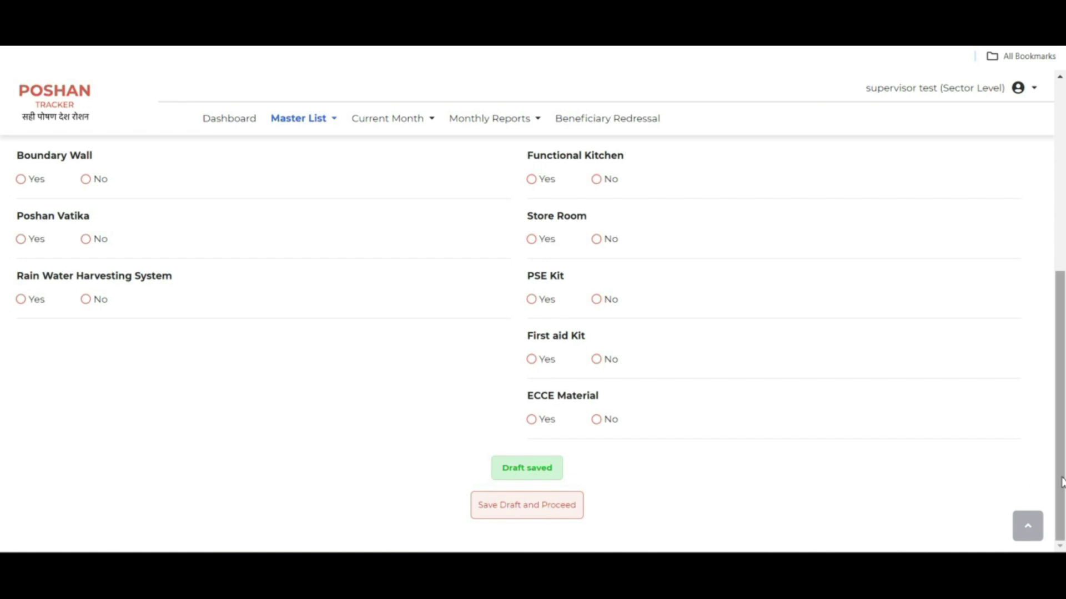
scroll(1050, 483, up, 5)
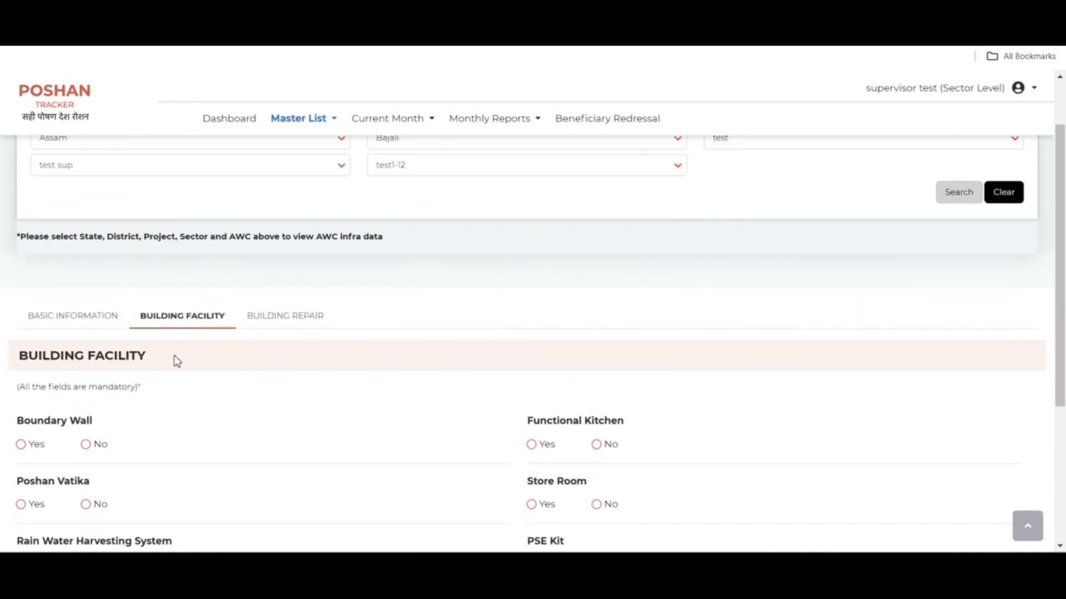
Reopen the Basic Information section to review its saved answers and return to Building Facility.
click(78, 322)
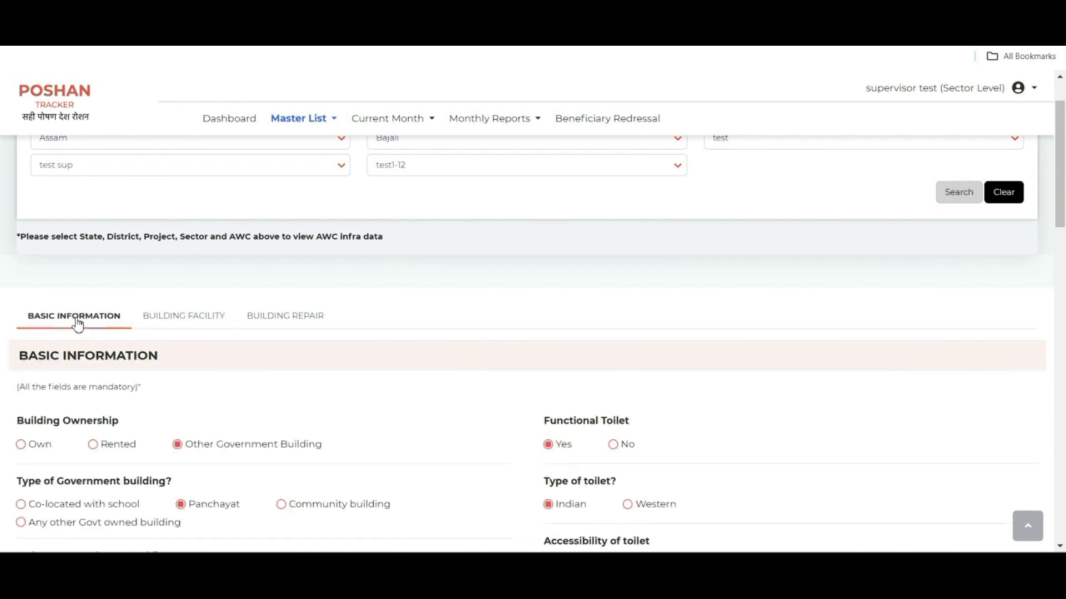
mouse_move(1059, 222)
mouse_down()
mouse_move(1053, 362)
mouse_move(1053, 237)
mouse_up()
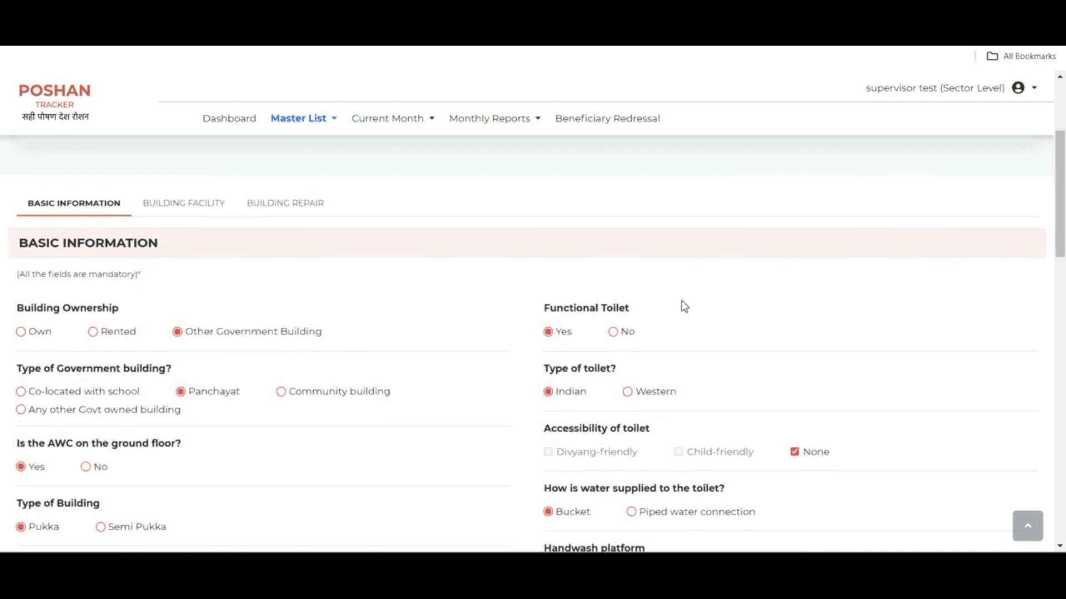
click(179, 207)
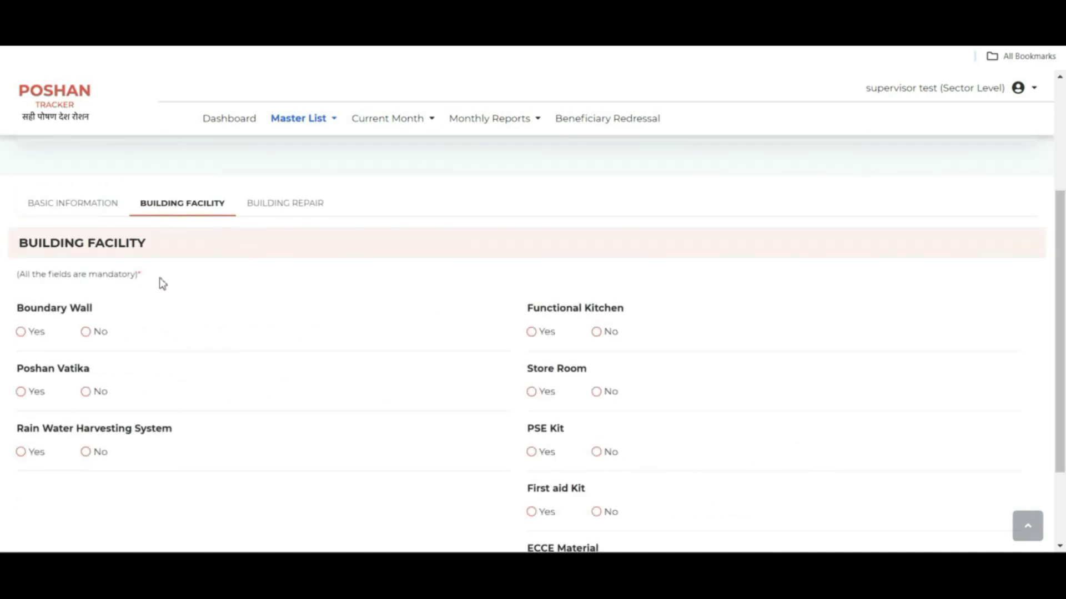
Compare the Yes and No answers for Boundary Wall, settle on Yes, and answer Yes for Availability of Playground and Play equipment.
scroll(1063, 251, down, 1)
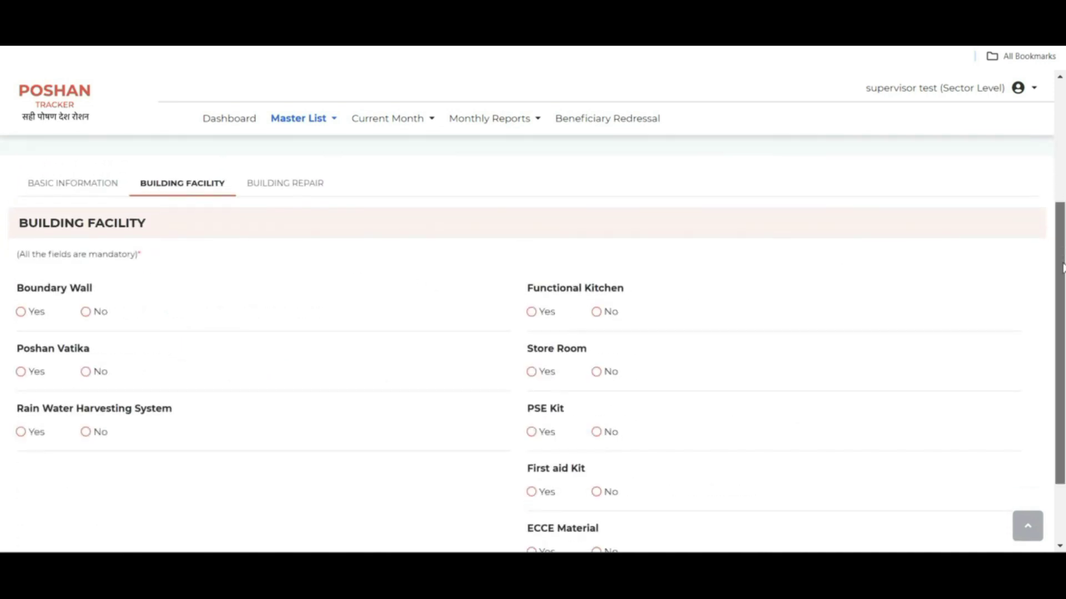
click(21, 313)
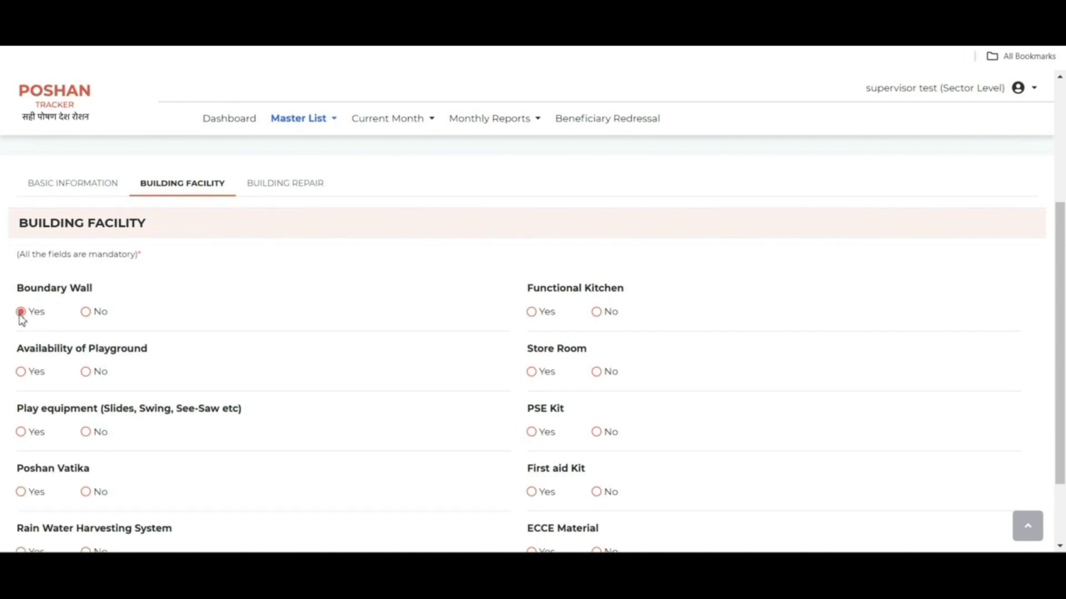
click(87, 313)
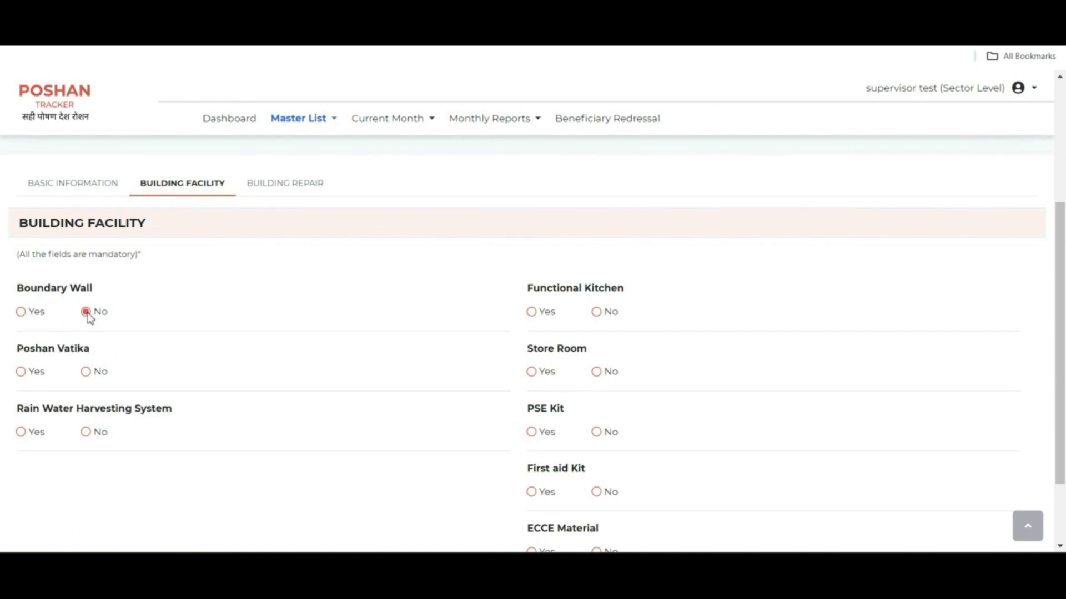
click(21, 313)
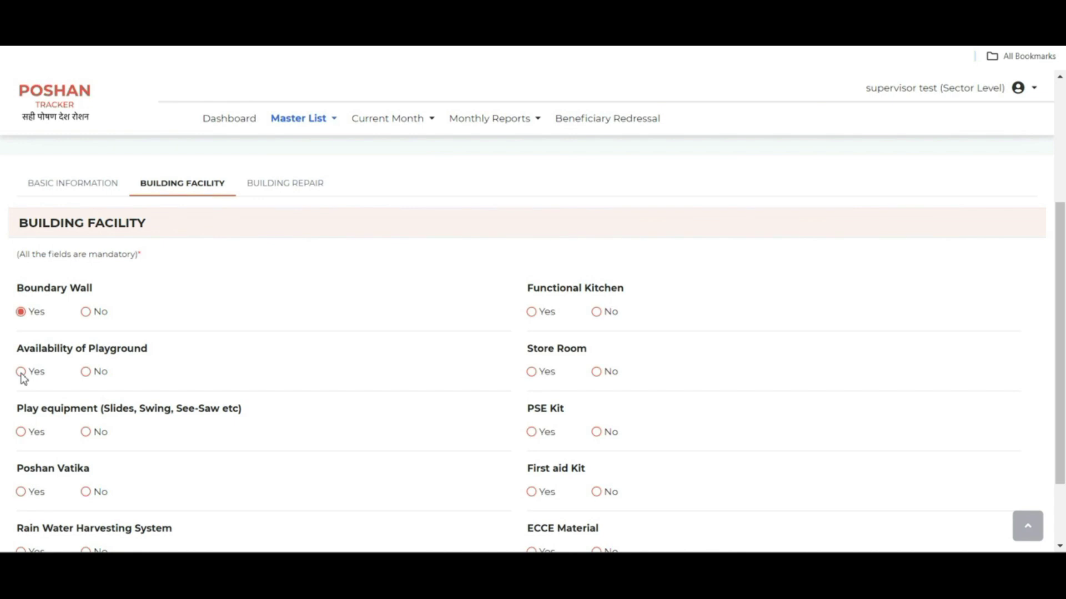
click(86, 373)
click(23, 433)
Answer Yes for Poshan Vatika, switch it to No and set it back to Yes.
drag(1061, 378, 1063, 414)
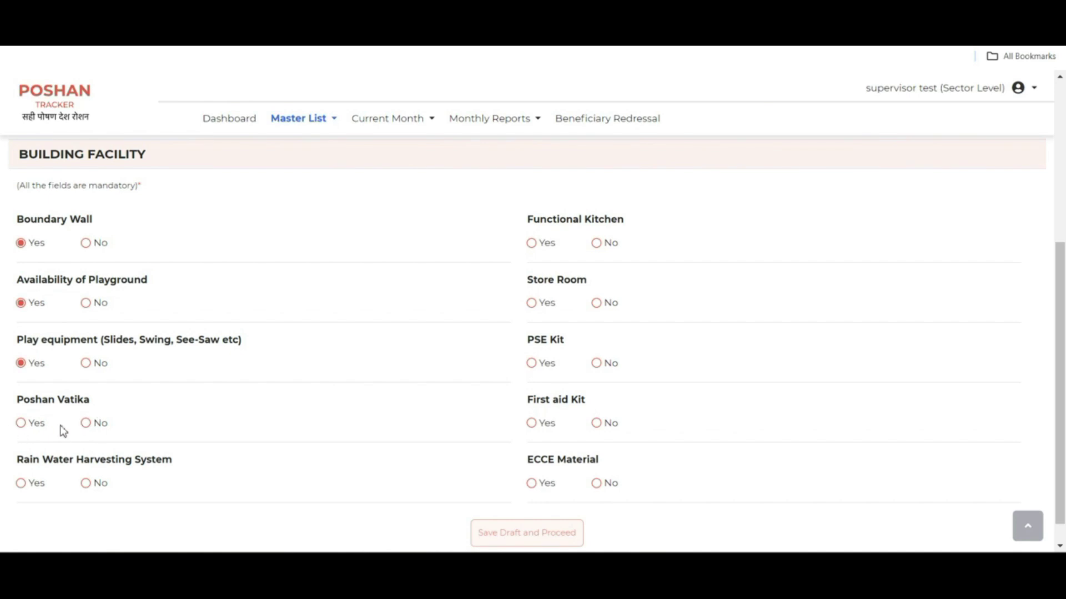
click(22, 424)
click(86, 424)
click(35, 424)
Compare both Poshan Vatika location options, settle on Near Anganwadi, and set its distance from the AWC to 500m to 1km.
drag(1062, 366, 1063, 441)
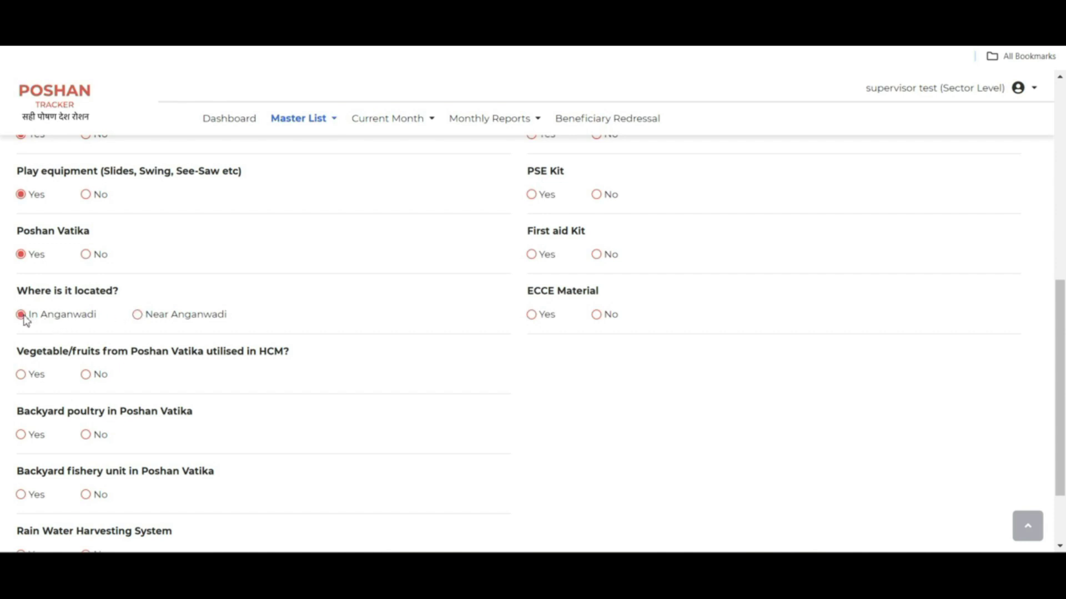
click(139, 316)
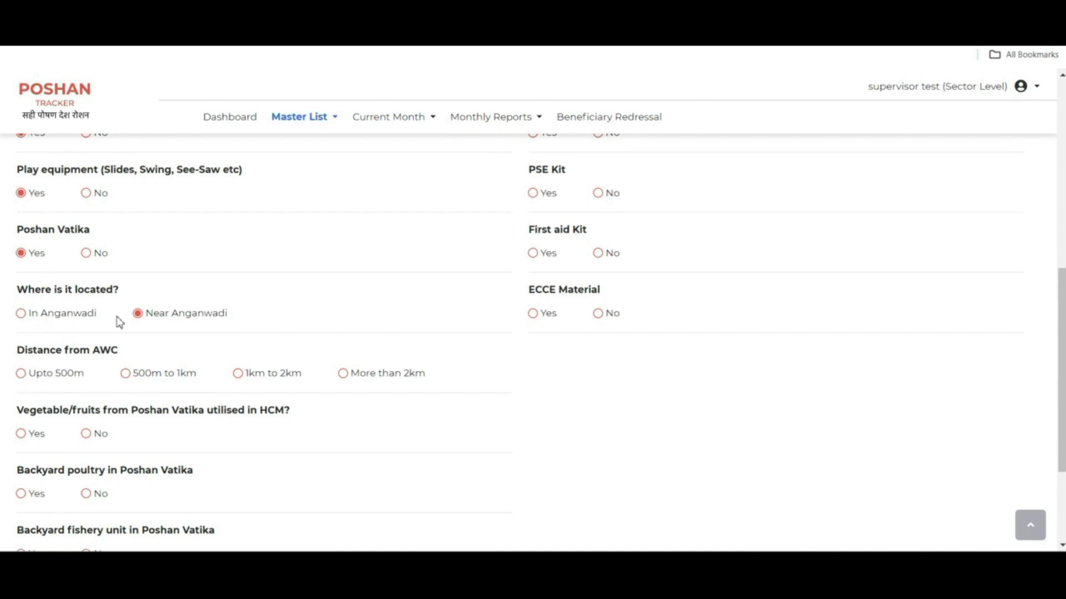
click(21, 313)
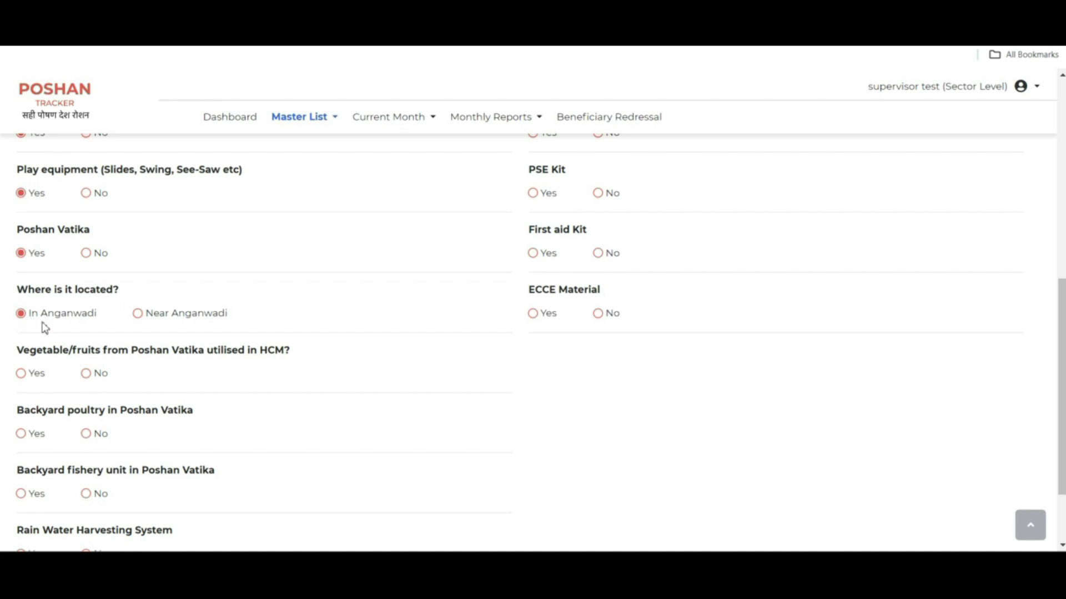
click(138, 314)
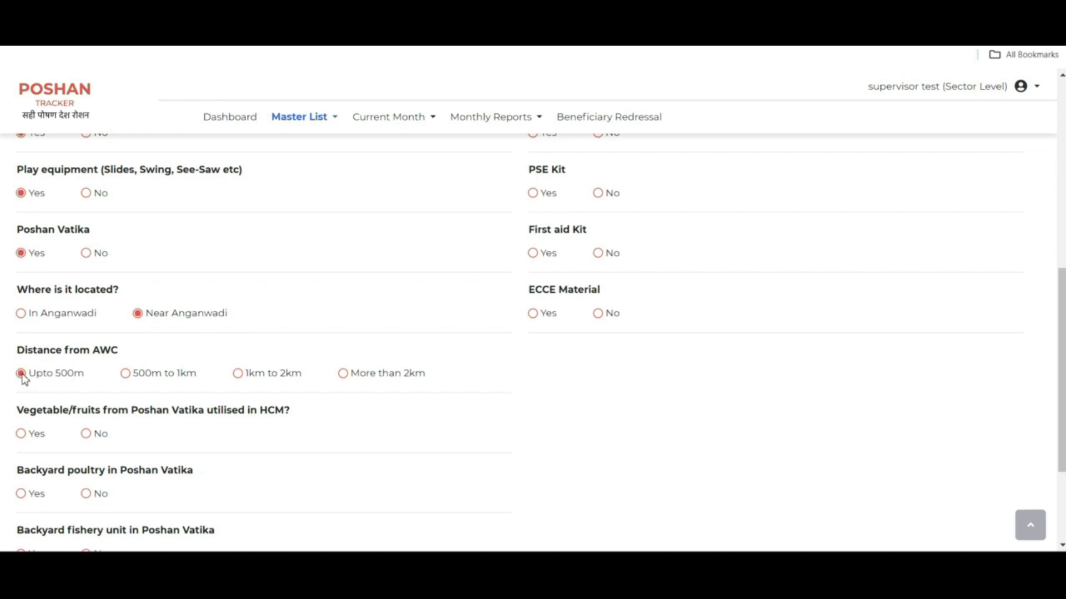
click(126, 375)
Answer Yes for vegetables/fruits utilised in HCM and backyard poultry, No for backyard fishery unit, and Yes for Rain Water Harvesting System.
drag(1064, 353, 1062, 373)
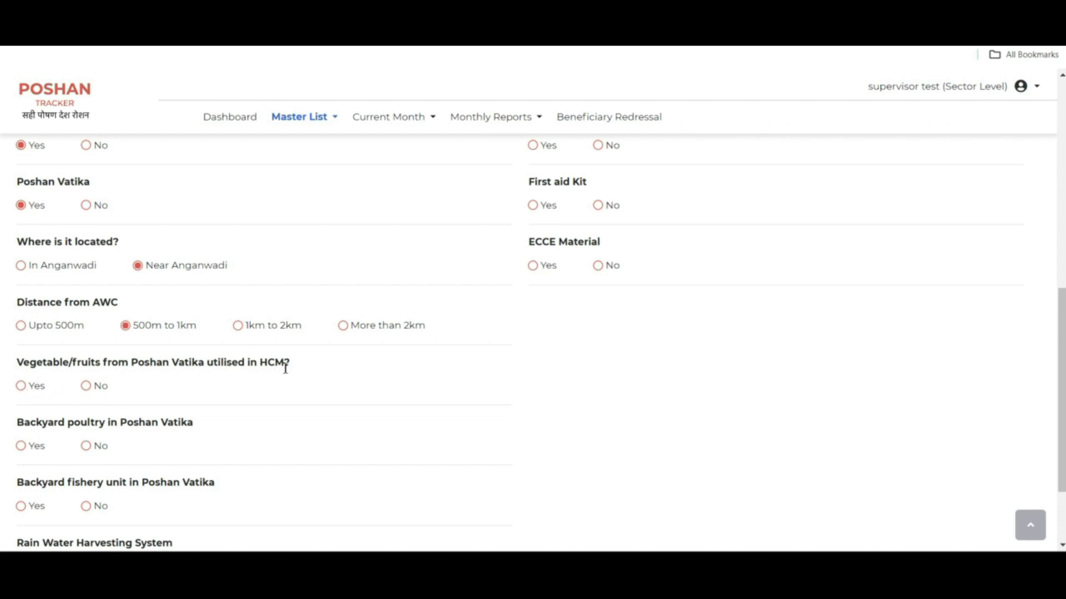
click(22, 387)
drag(1061, 353, 1062, 414)
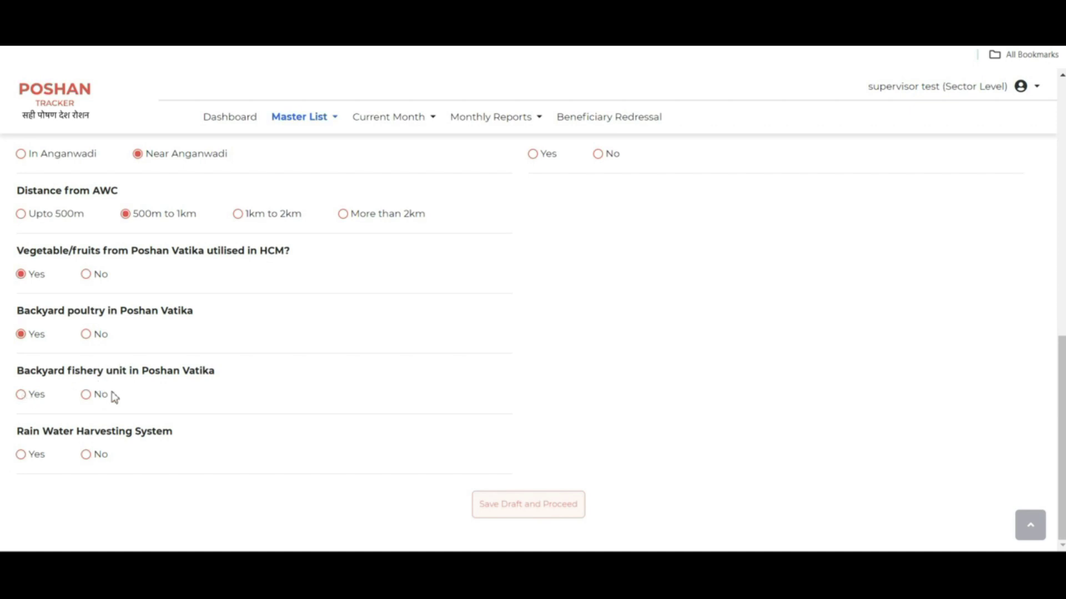
click(86, 395)
click(22, 456)
Try both answers for Functional Kitchen, settle on Yes, and select Gas stove as the type of cooking.
drag(1061, 416, 1061, 293)
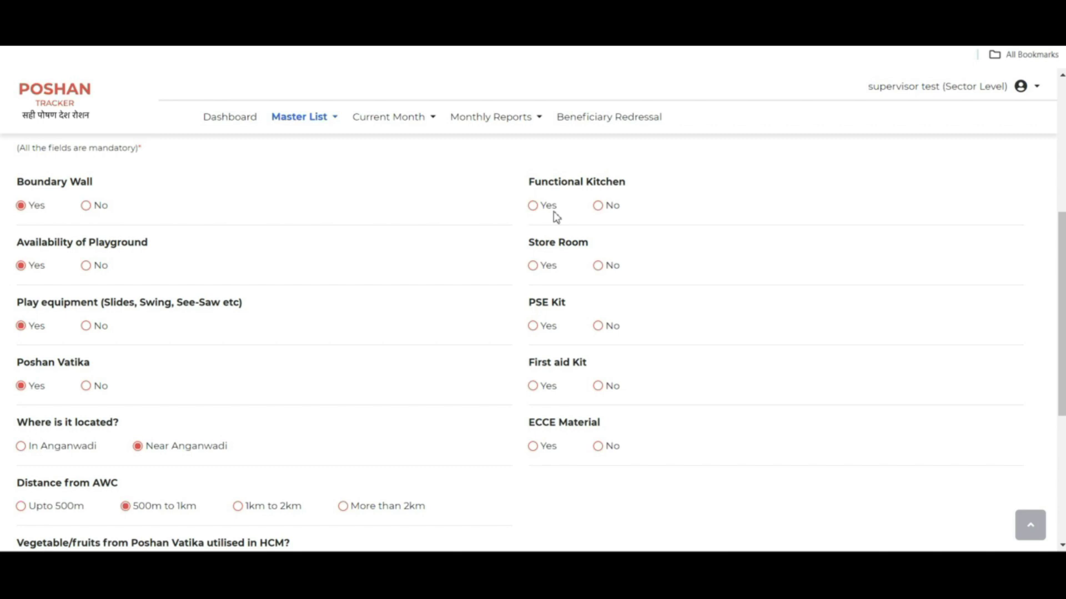
click(534, 206)
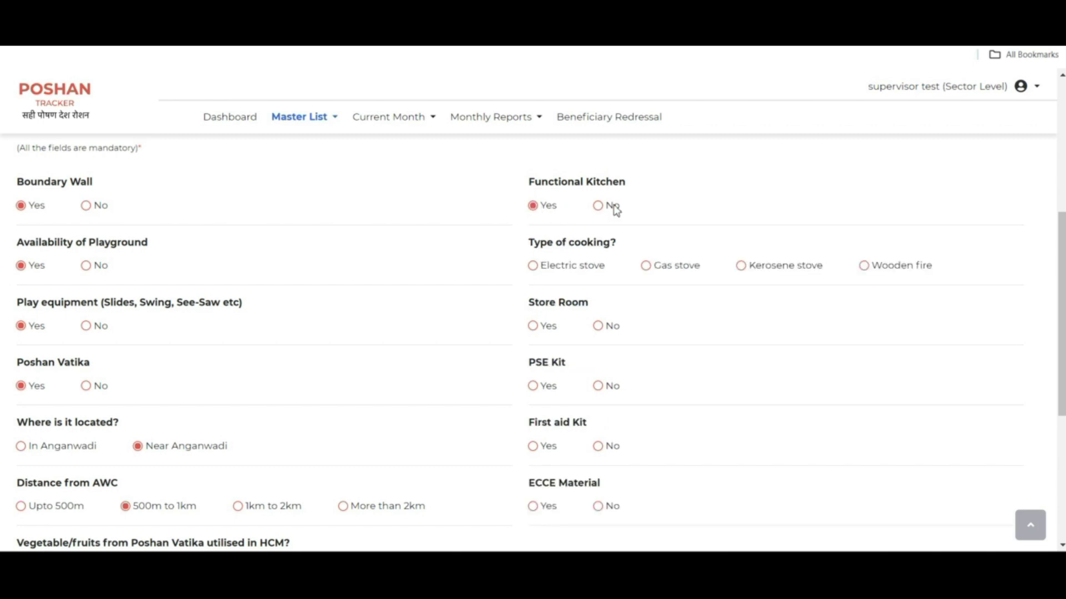
click(598, 207)
click(533, 206)
click(645, 266)
Answer Yes for Store Room and PSE Kit, No for First aid Kit, and Yes for ECCE Material.
click(533, 327)
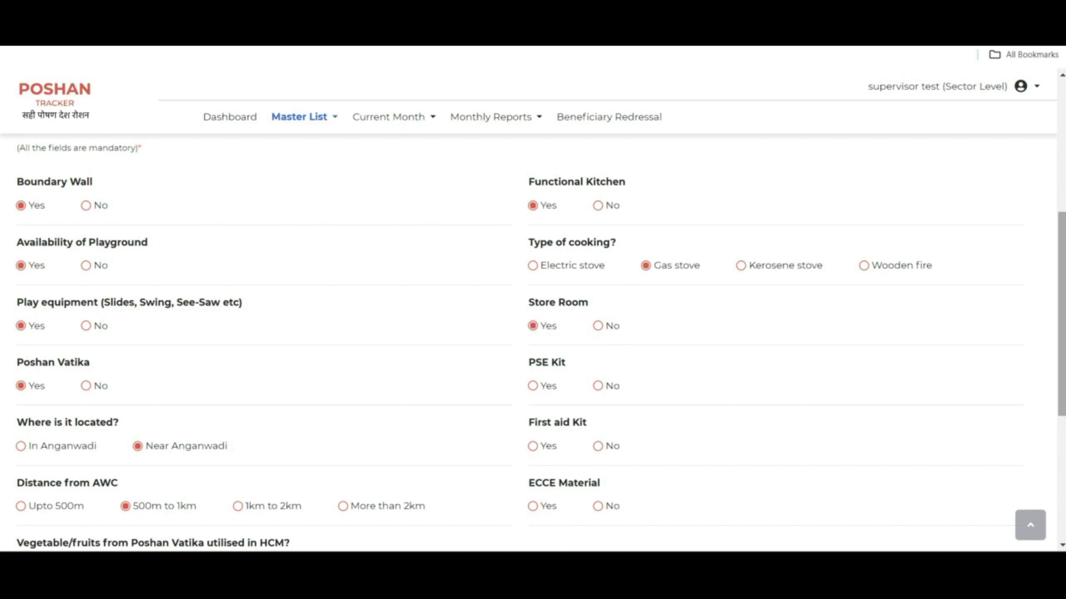
drag(1060, 324, 1062, 365)
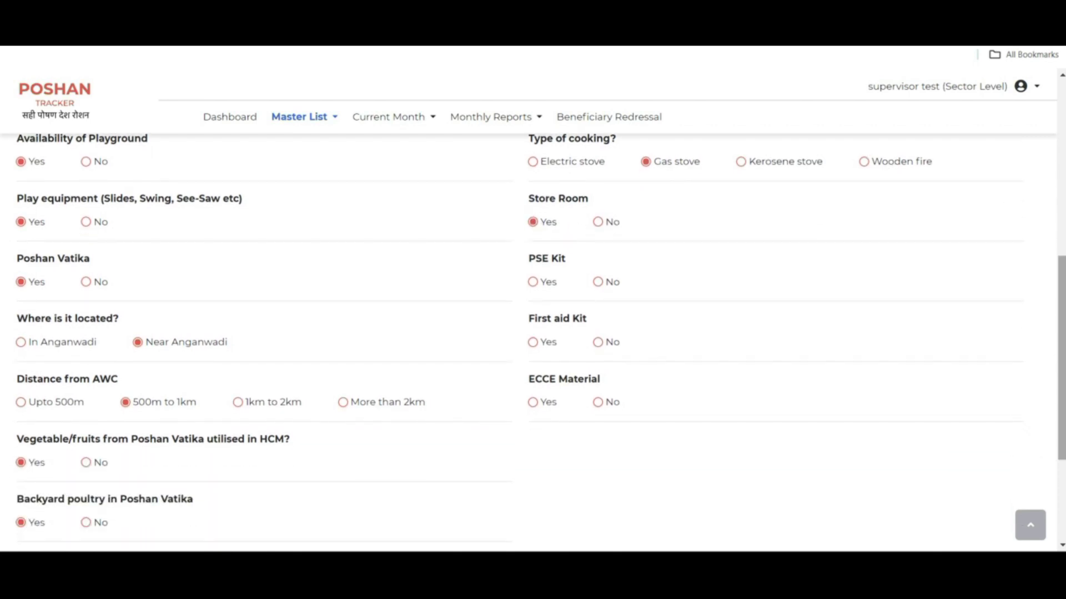
click(533, 282)
click(532, 342)
click(535, 403)
click(598, 403)
click(532, 403)
Review the completed Building Facility answers, save the draft and proceed to Building Repair.
scroll(1024, 387, down, 5)
scroll(1056, 409, up, 10)
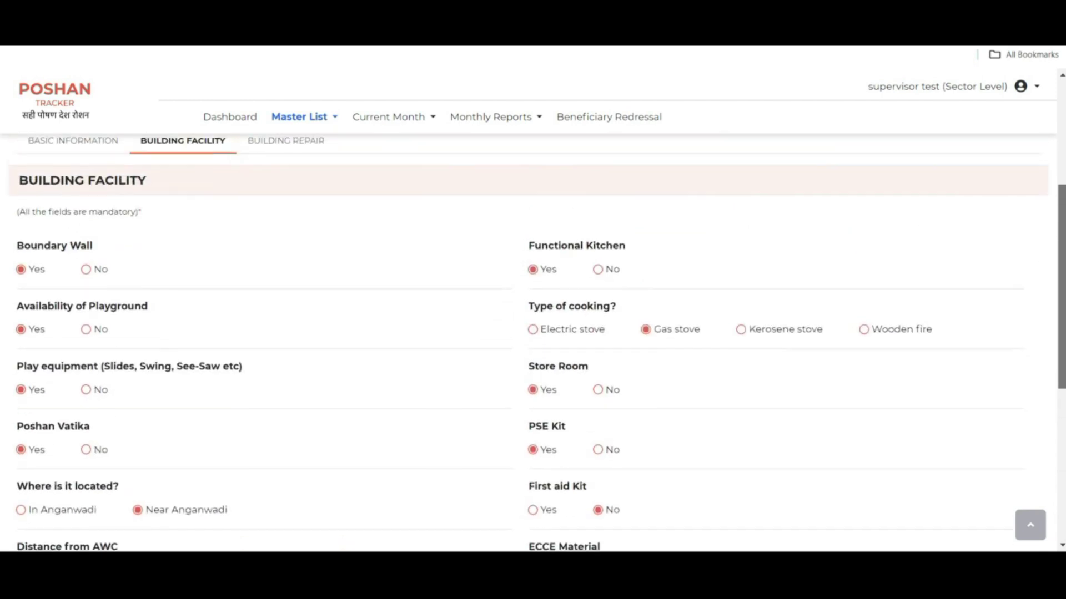
scroll(532, 343, up, 1)
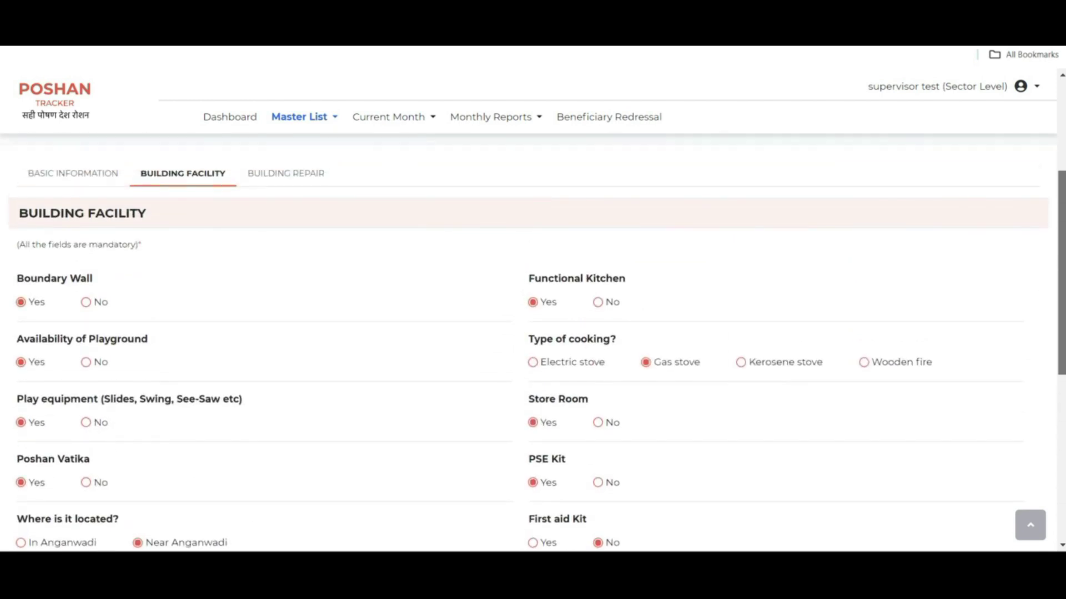
scroll(1064, 303, down, 1)
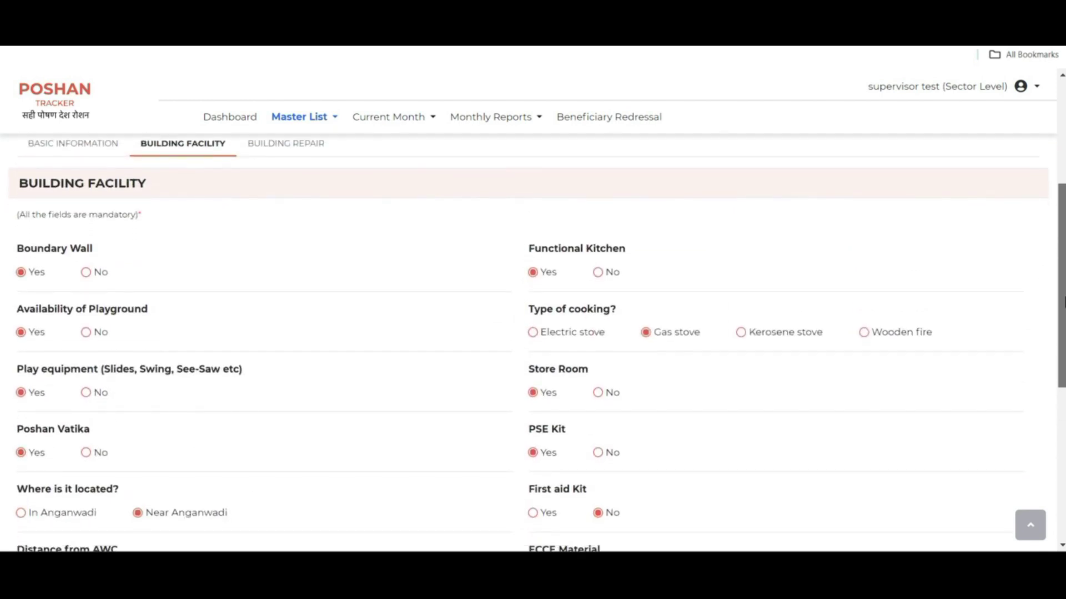
drag(1063, 303, 1052, 483)
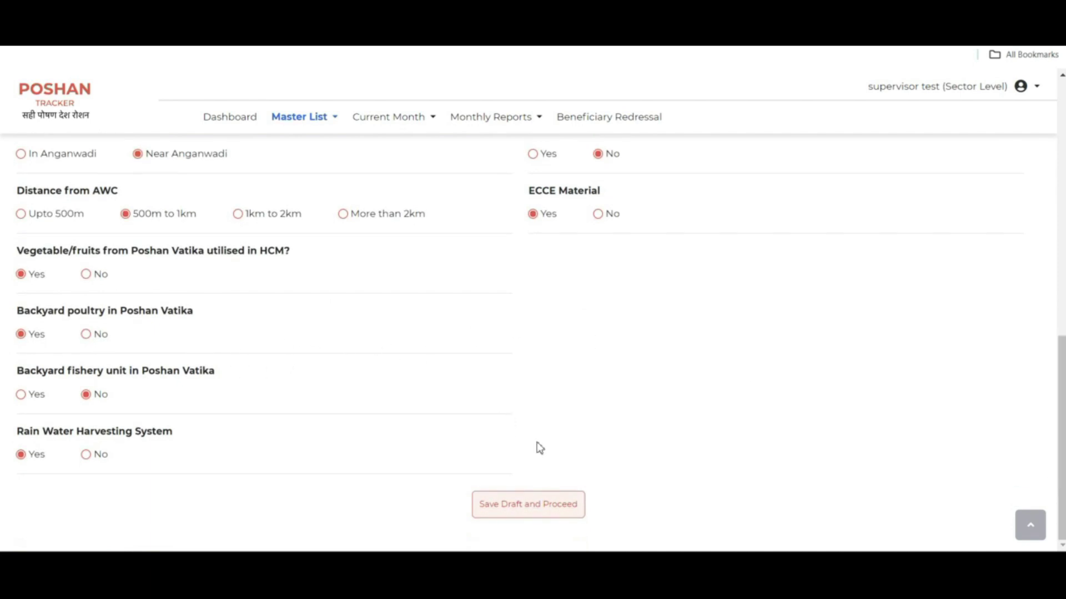
click(527, 506)
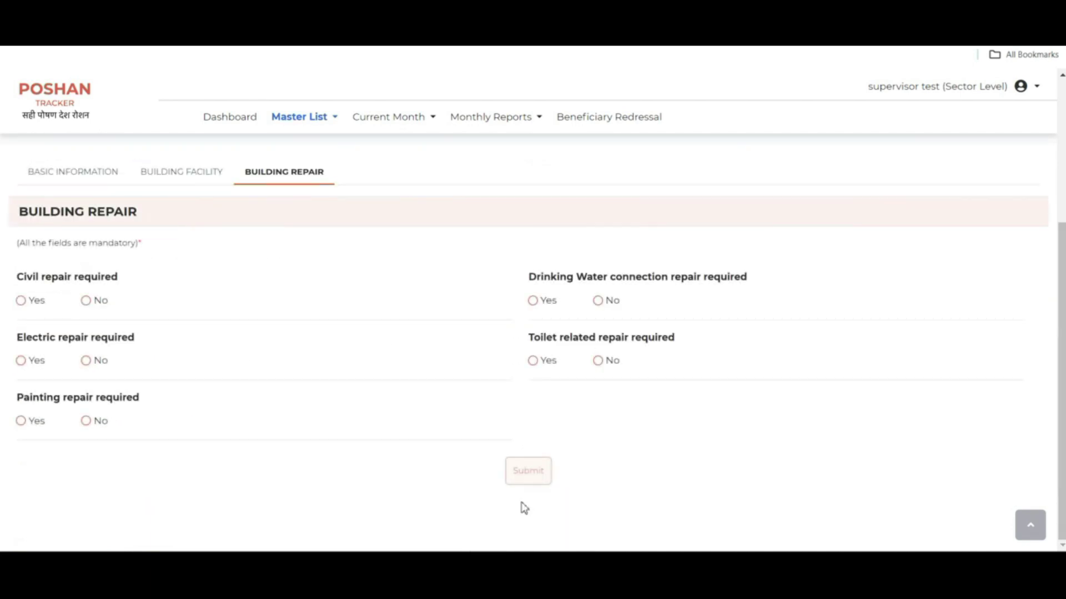
Reopen the Building Facility section to check its saved answers and return to Building Repair.
click(185, 174)
drag(1060, 285, 1061, 449)
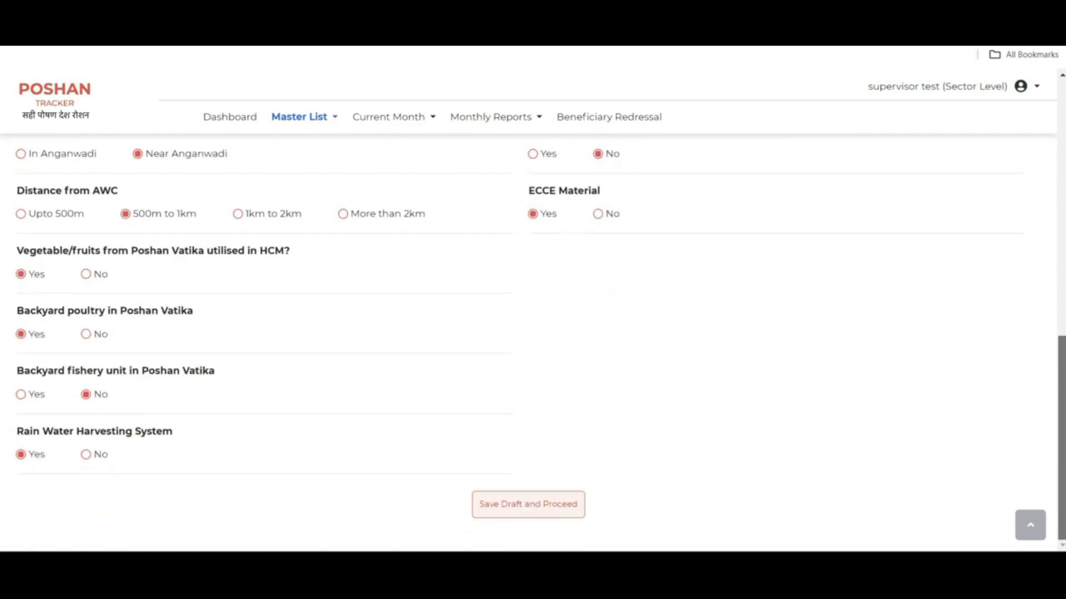
scroll(352, 345, up, 8)
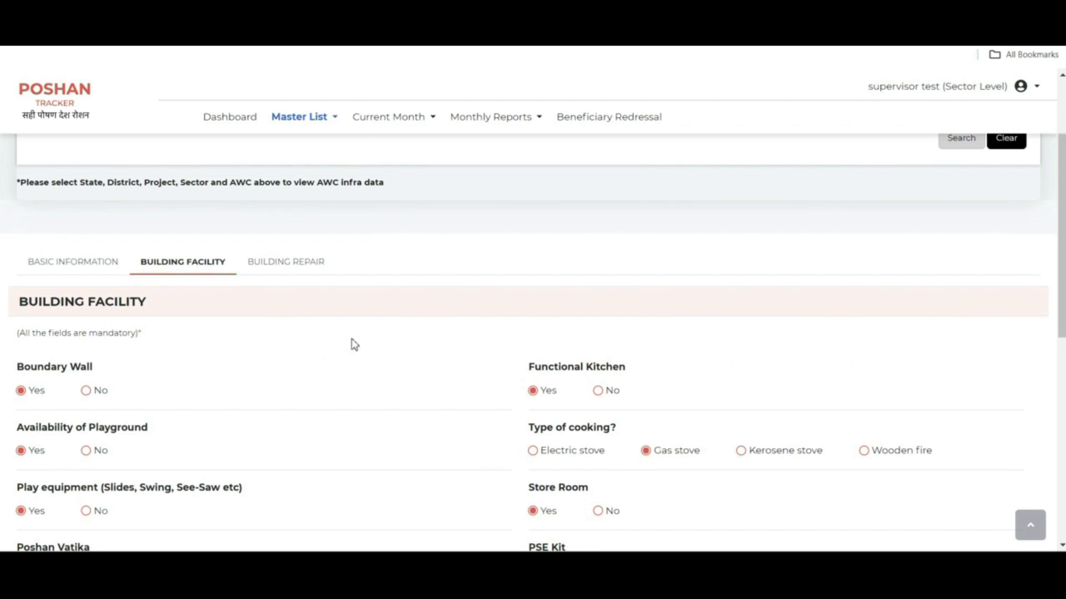
click(265, 269)
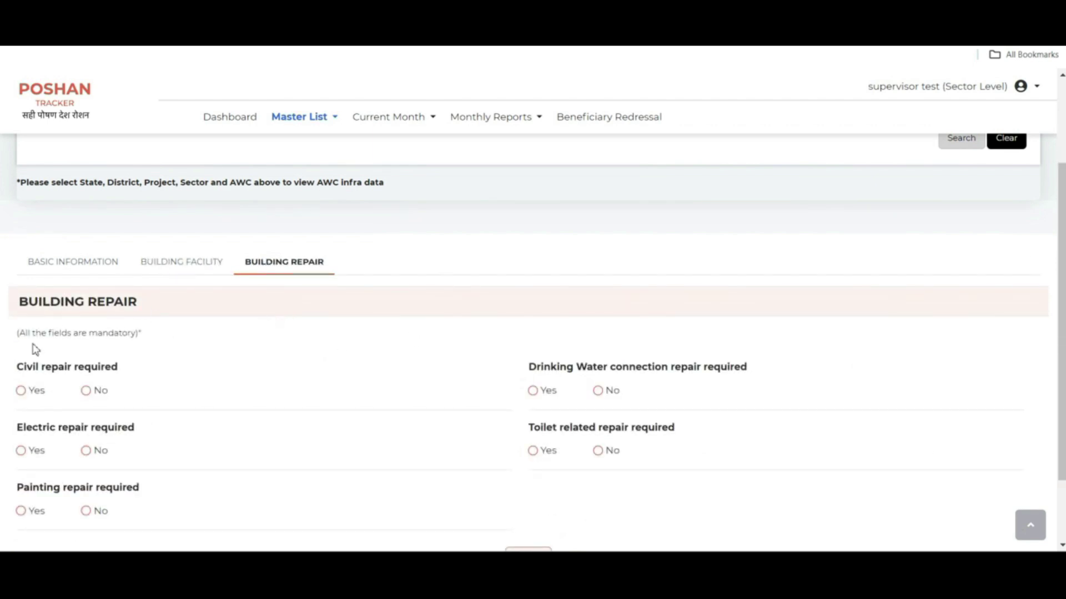
Answer Yes for civil repair required and enter the description "Floor repair required".
drag(1059, 301, 1059, 357)
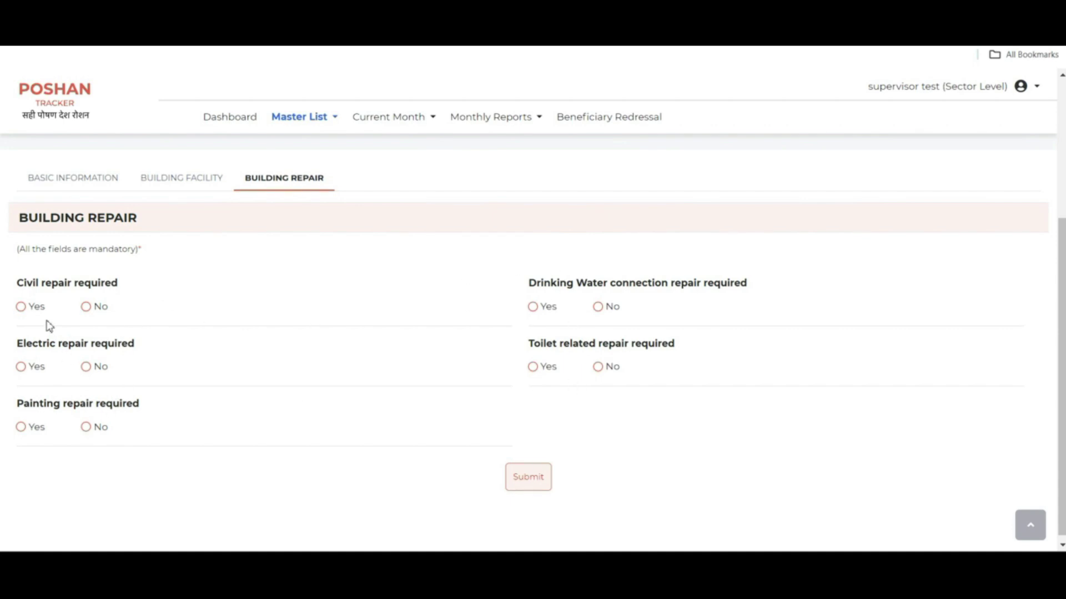
click(21, 307)
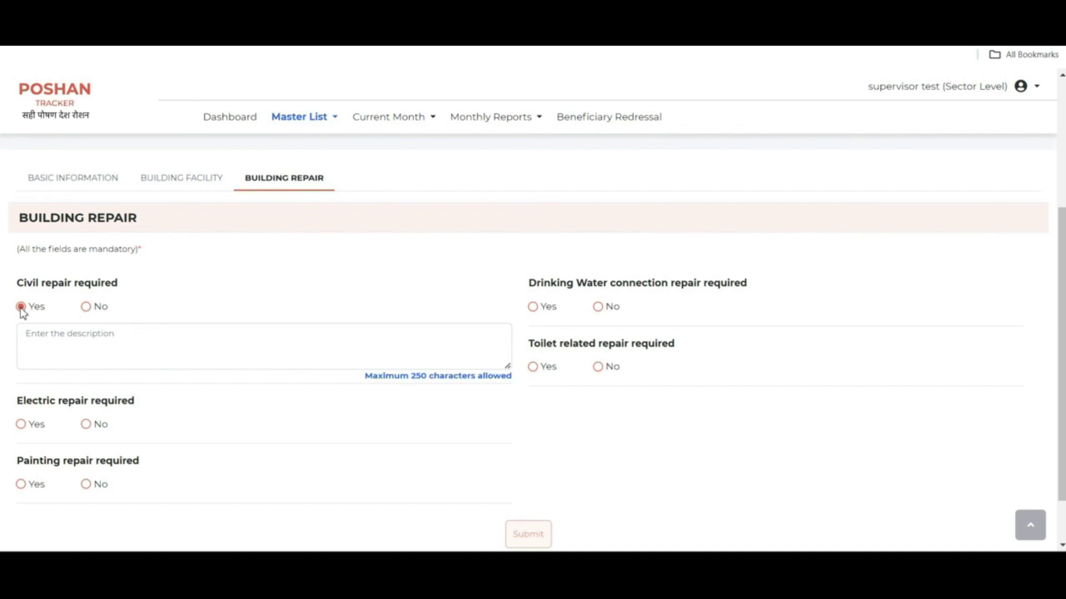
click(70, 342)
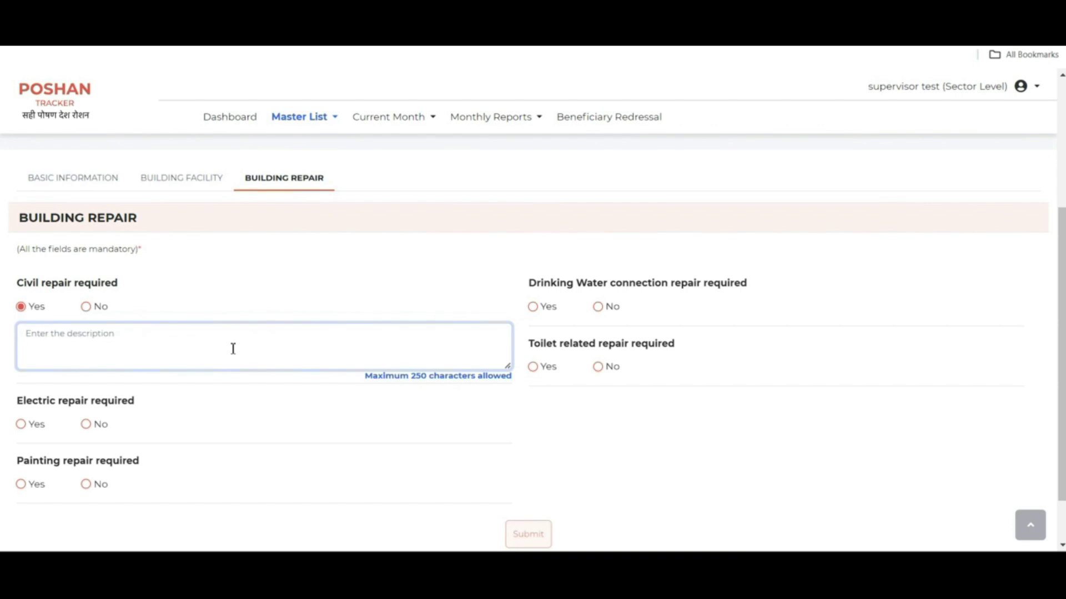
text(g)
key(BackSpace)
text(Floor repair required)
Try Yes for electric repair required, open its description for entry, and change the answer to No.
click(21, 424)
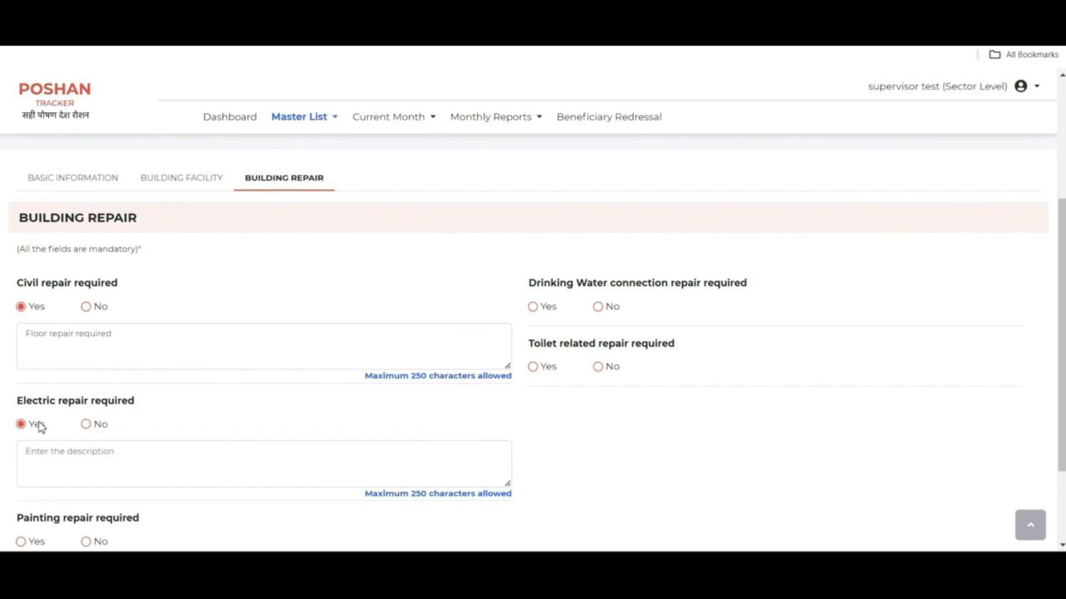
click(72, 460)
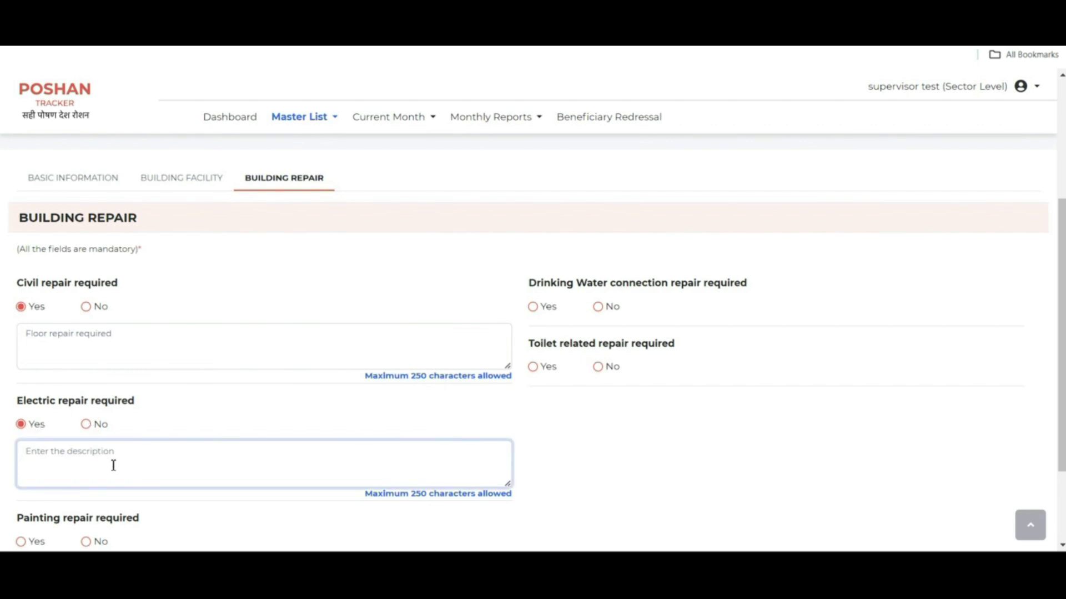
click(86, 425)
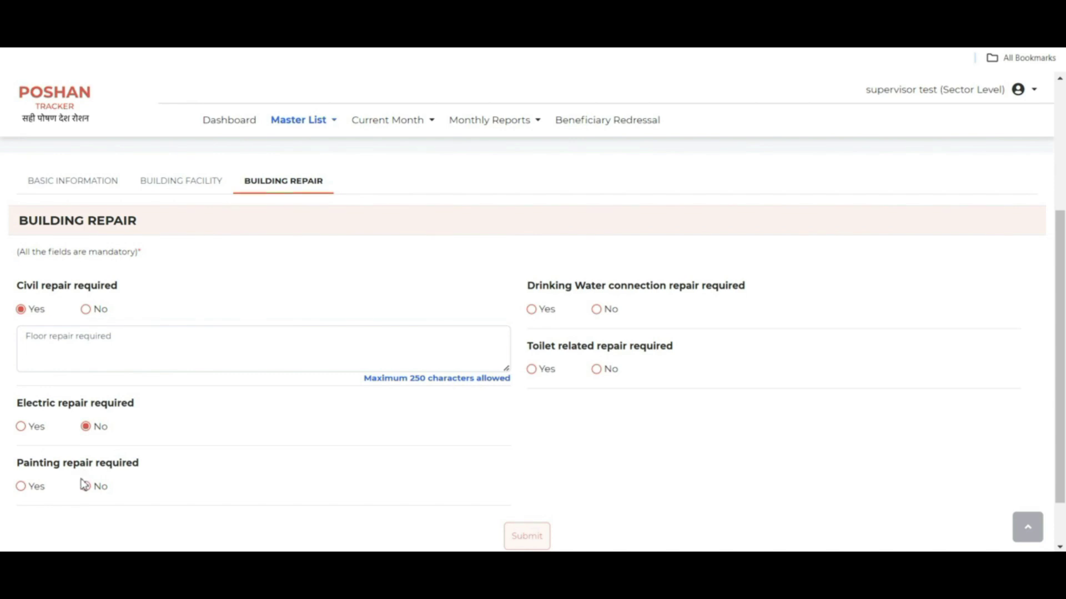
Try Yes for painting repair required, switch it to No, and answer No for drinking water connection repair.
click(21, 486)
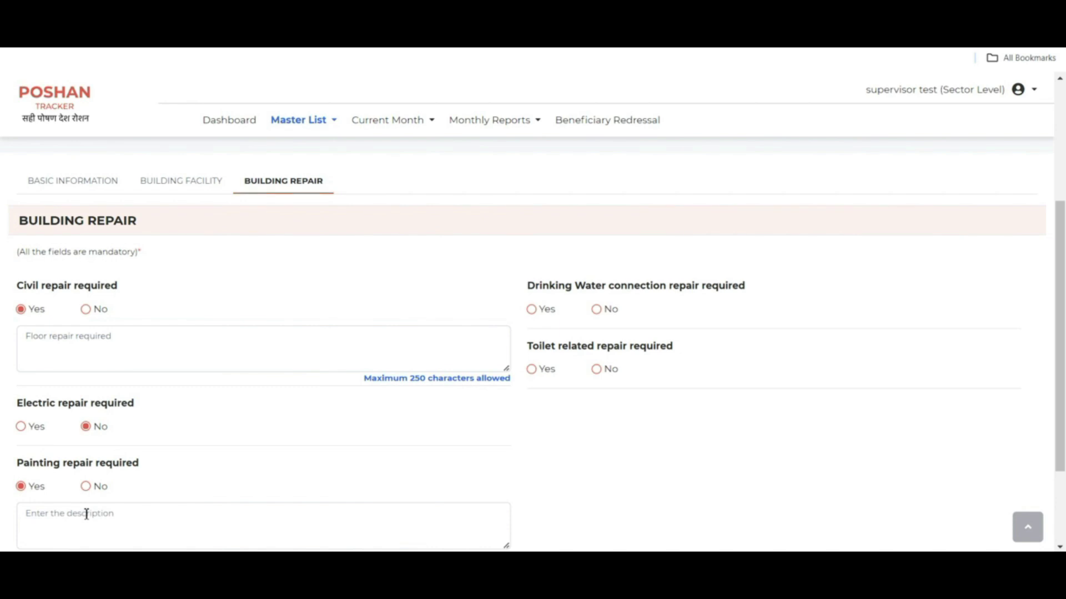
click(86, 487)
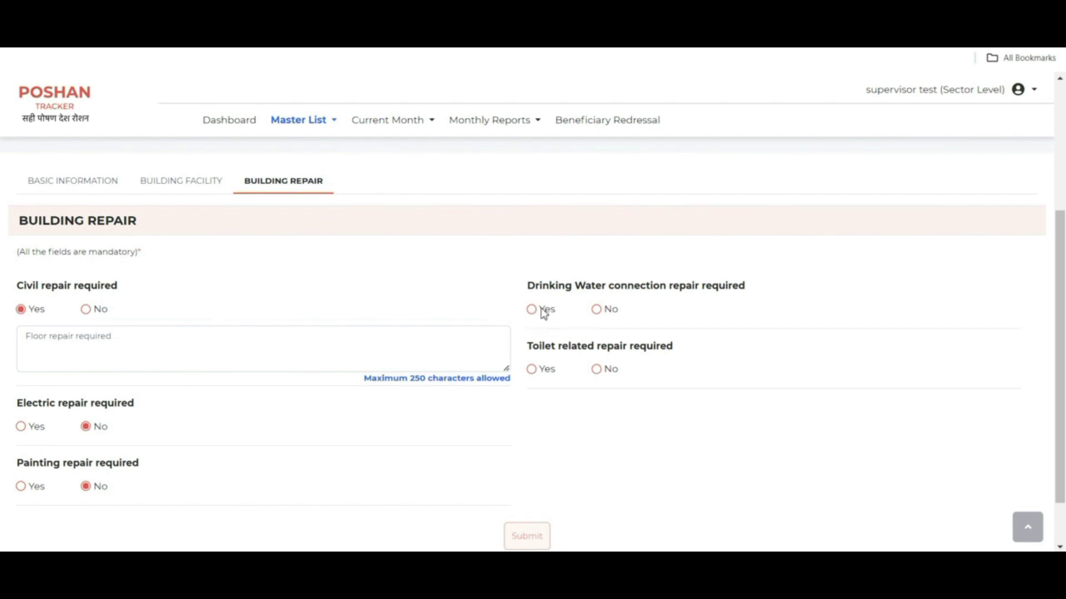
click(597, 310)
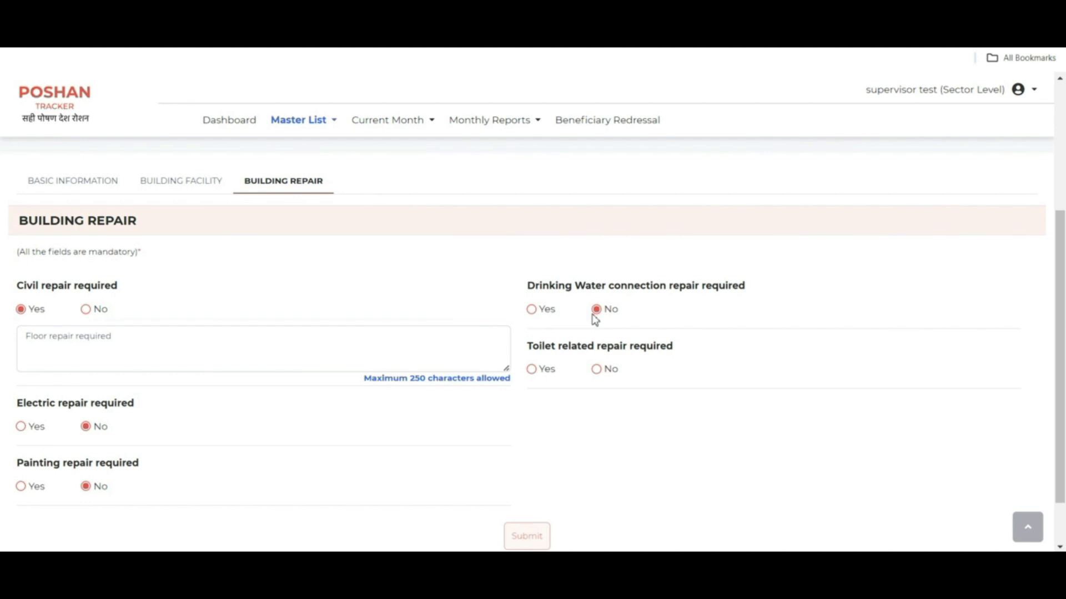
Answer Yes for toilet related repair required and enter the description "toilet not functional".
click(536, 371)
click(604, 410)
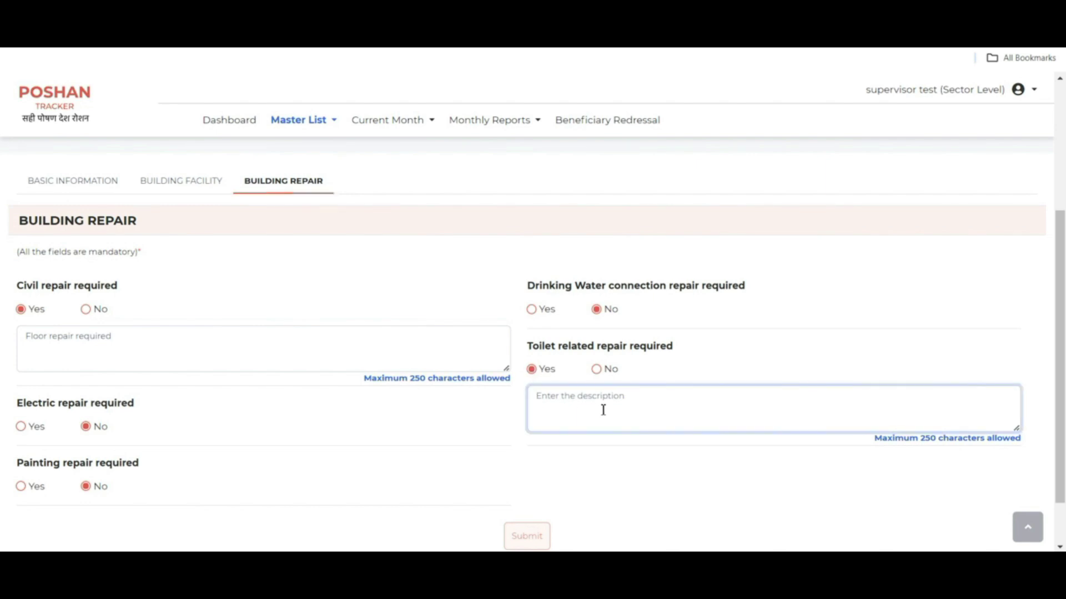
text(toilet not functional)
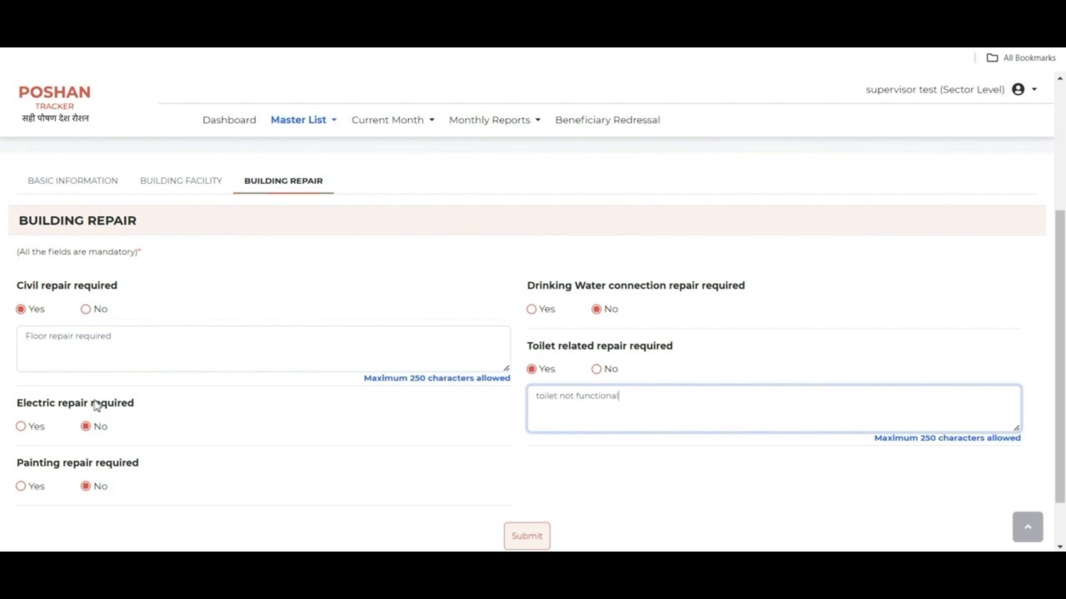
drag(1063, 330, 1063, 362)
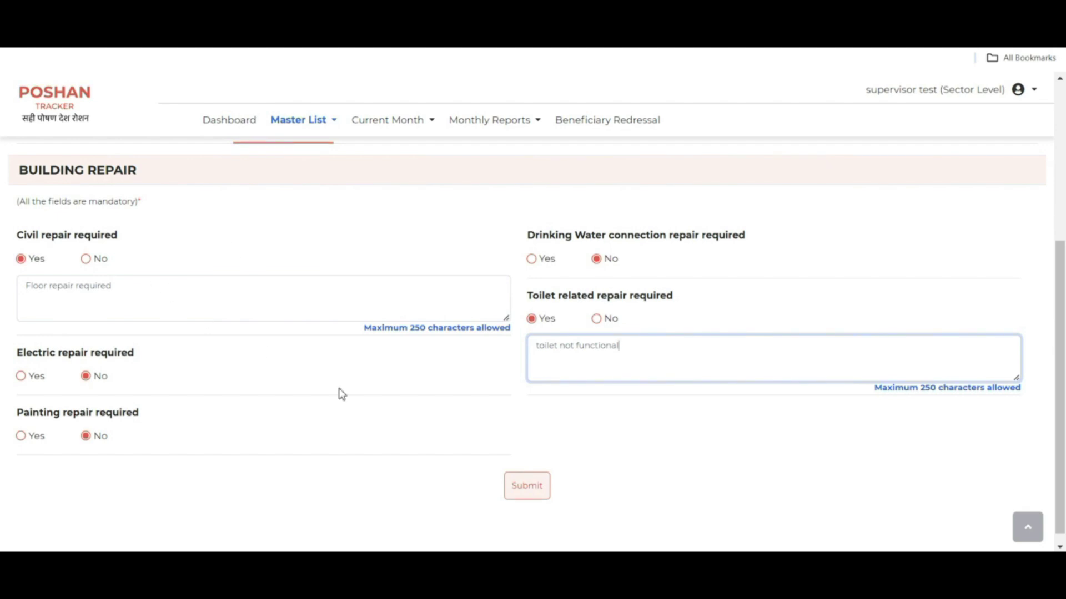
click(525, 488)
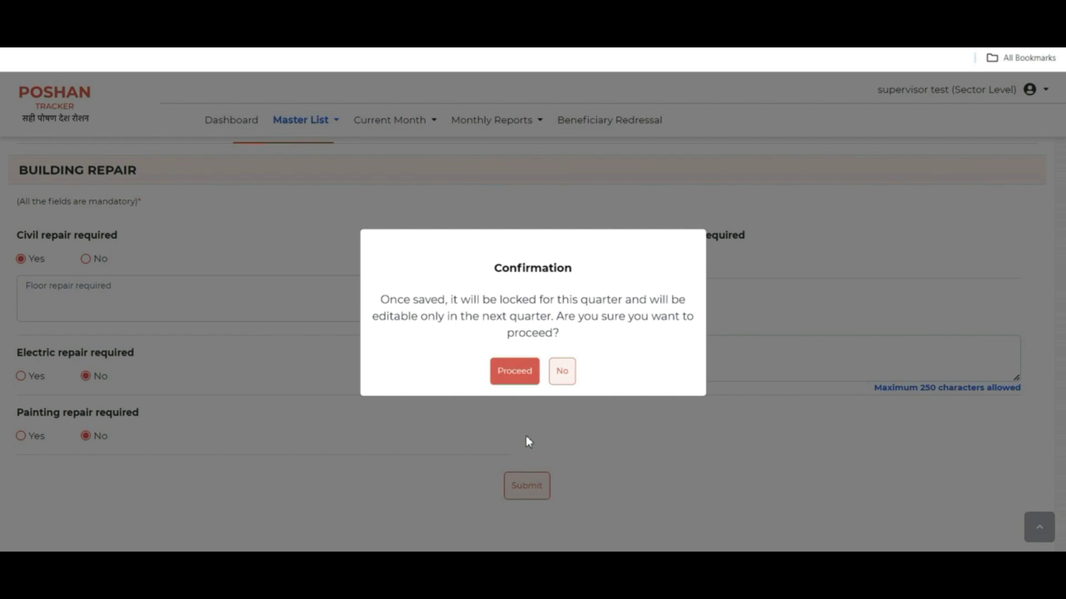
click(561, 373)
Review the Building Facility and Basic Information sections before submission and return to Building Repair.
scroll(1040, 352, up, 2)
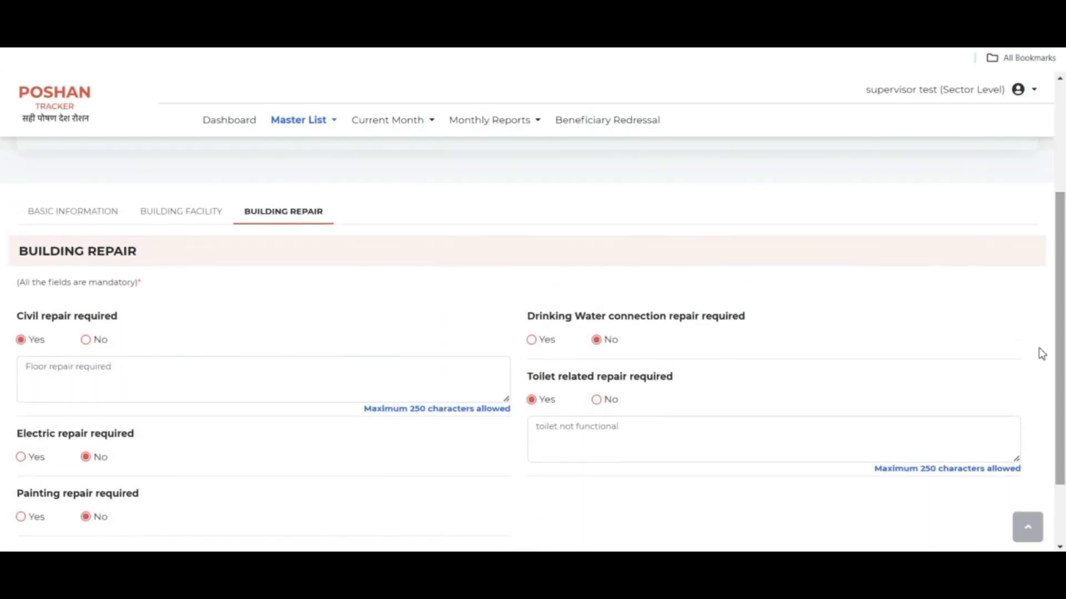
click(178, 213)
click(68, 212)
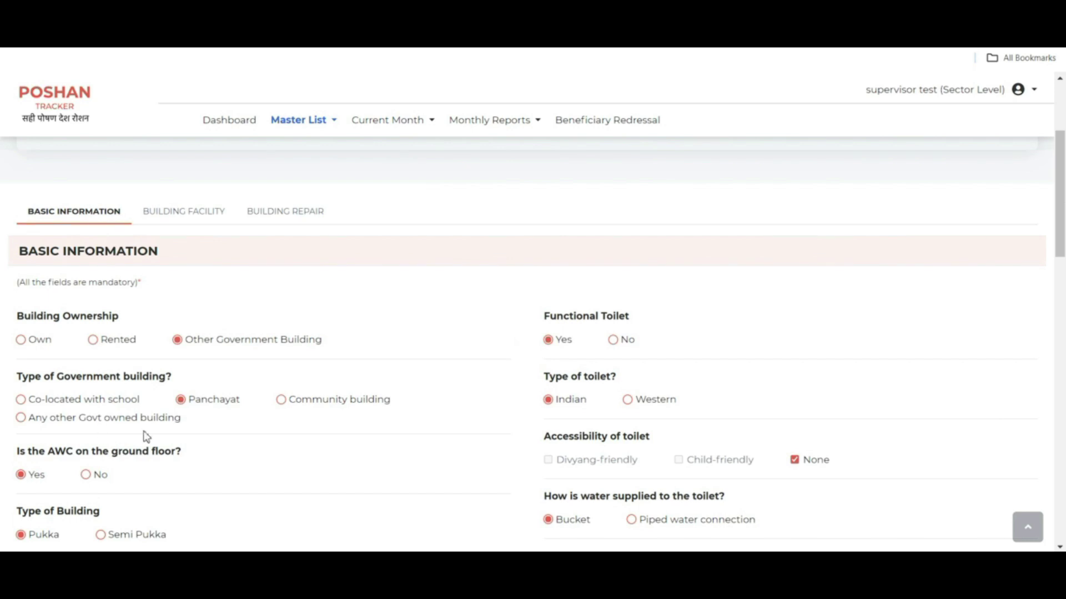
mouse_move(1060, 255)
mouse_down()
mouse_move(1061, 541)
mouse_move(1062, 245)
mouse_up()
scroll(729, 284, up, 1)
click(275, 291)
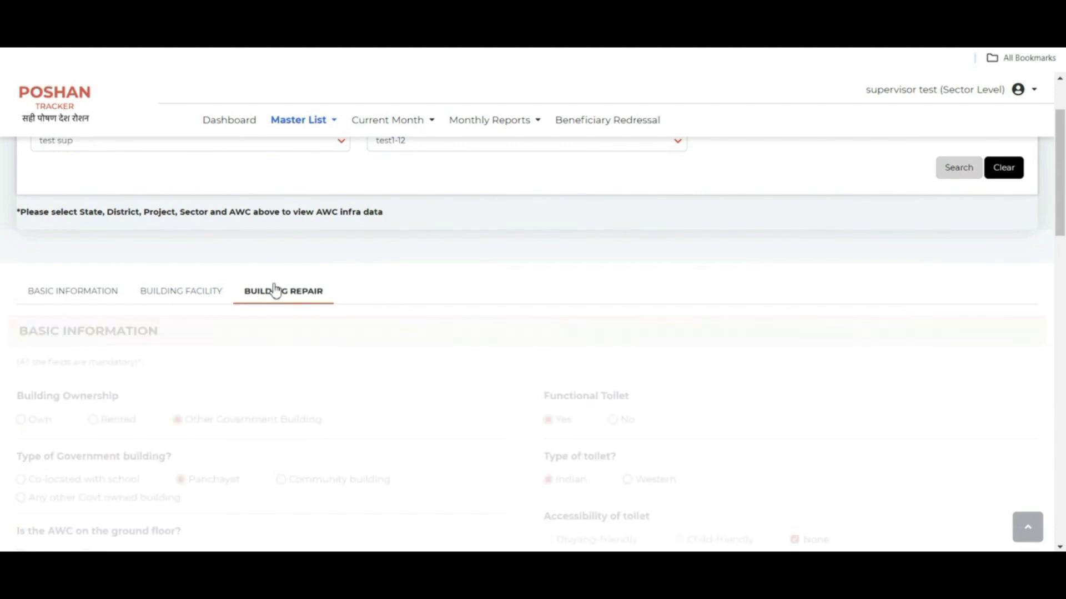
Submit the completed infrastructure form and agree to lock it for this quarter.
drag(1059, 202, 1060, 308)
click(530, 476)
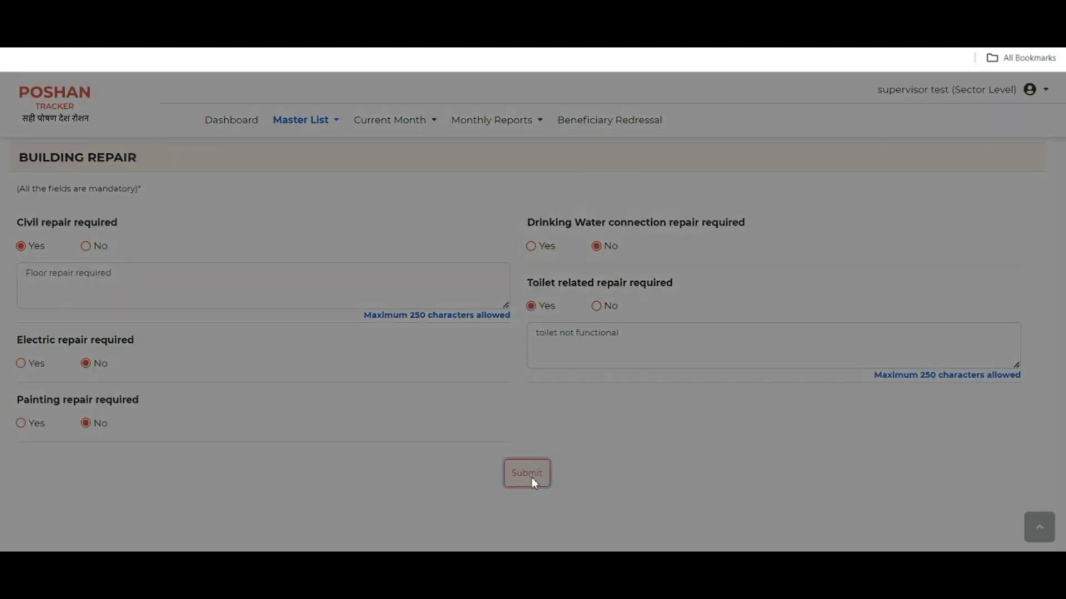
click(509, 383)
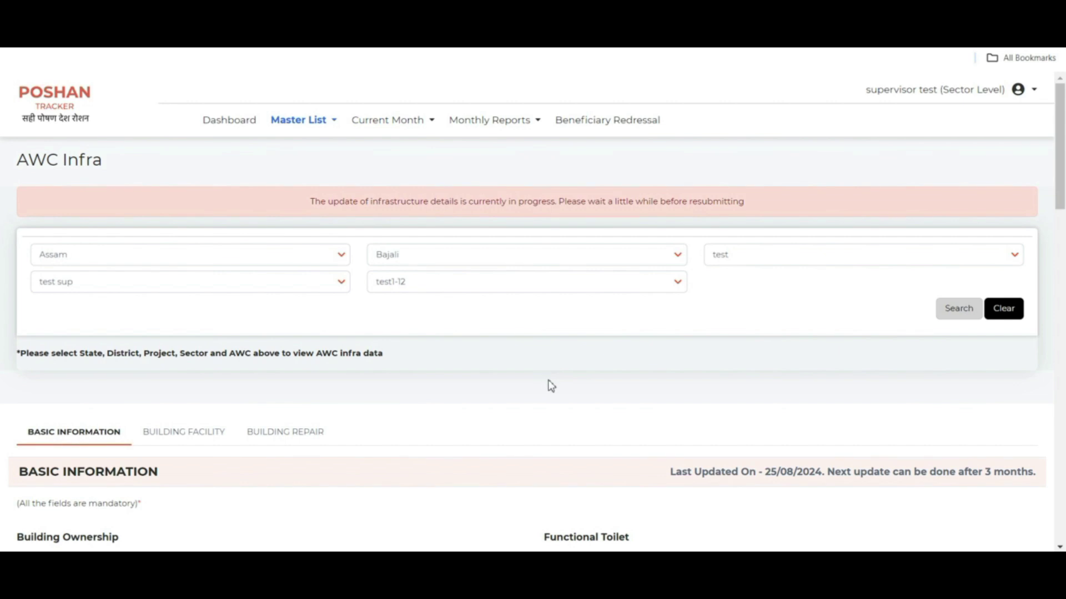
Examine the submission status message and the last-updated date and next-update note in the Basic Information section.
mouse_move(1062, 198)
mouse_down()
mouse_move(1062, 214)
mouse_move(1063, 203)
mouse_up()
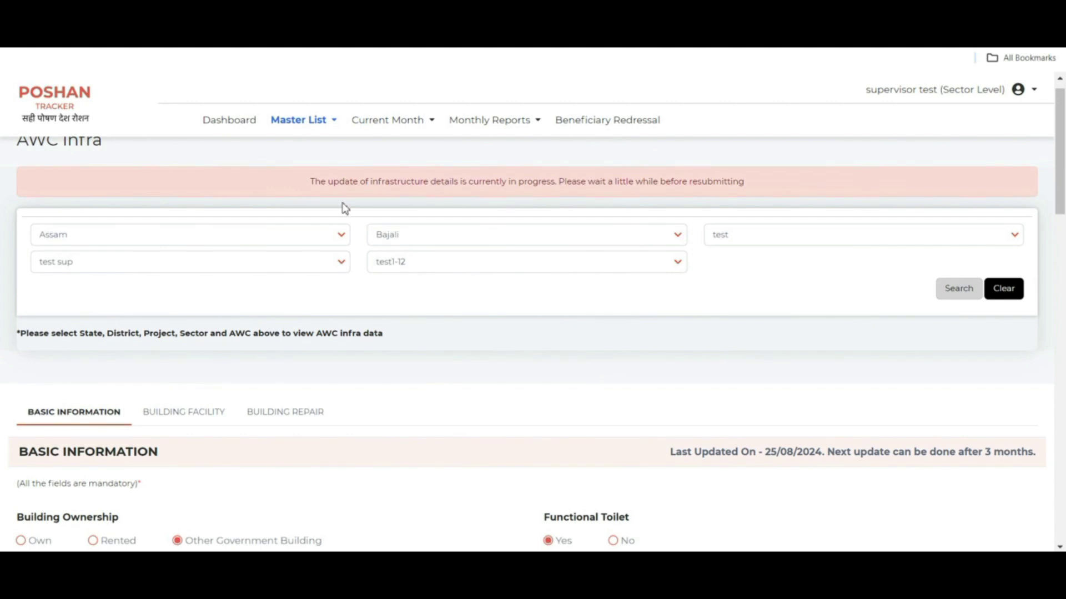
drag(314, 186, 404, 193)
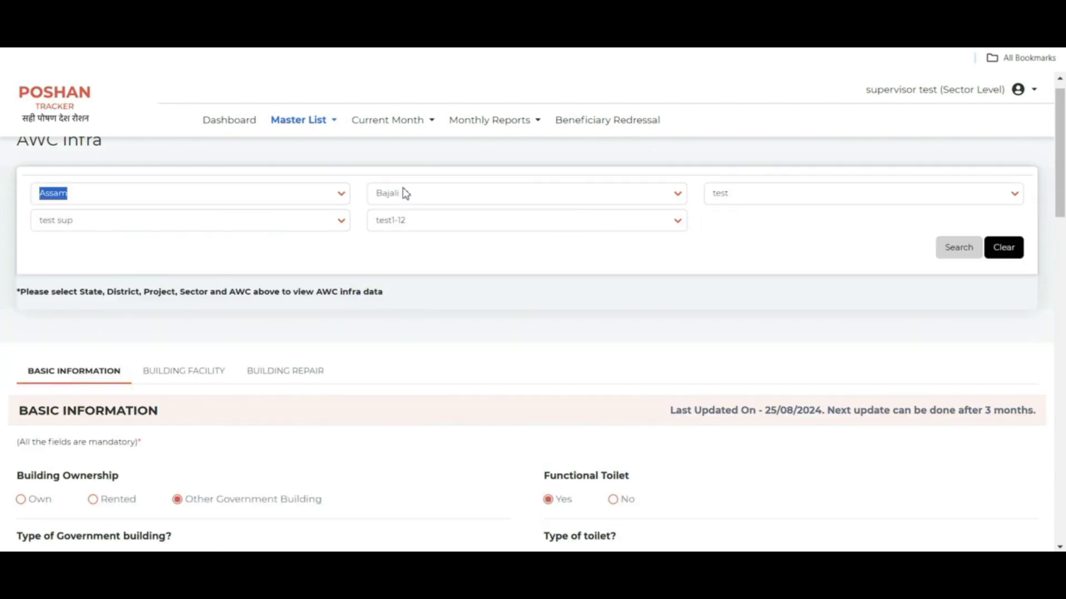
drag(1060, 206, 1060, 200)
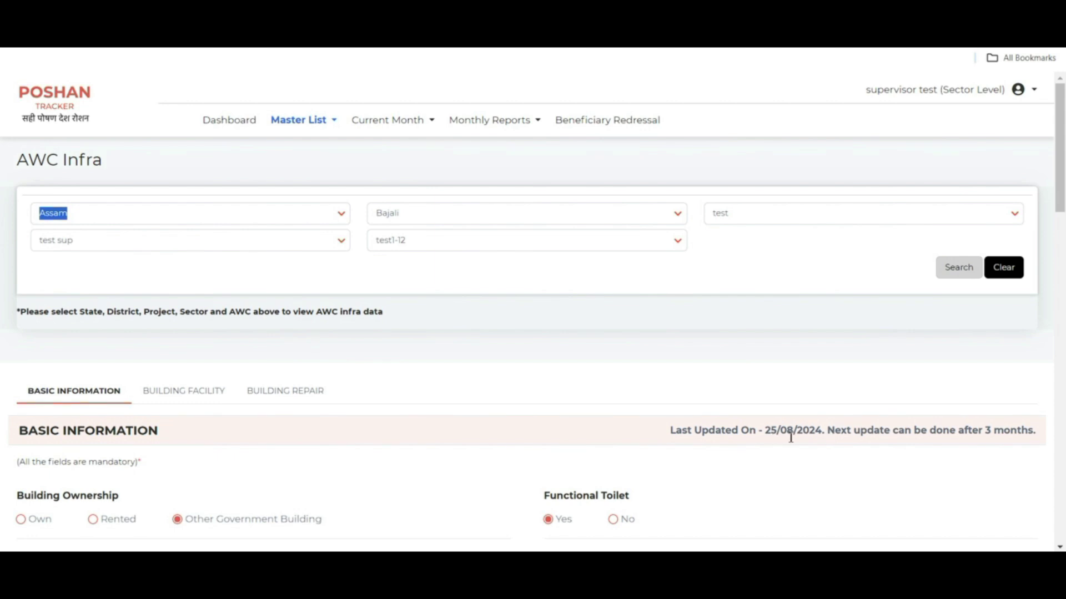
drag(670, 431, 795, 445)
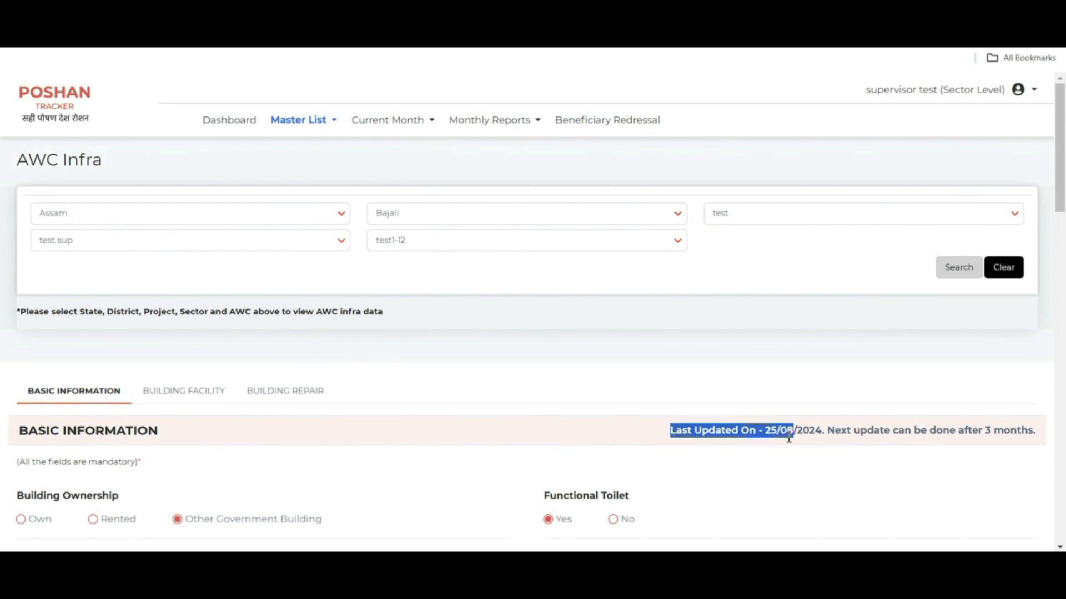
click(753, 435)
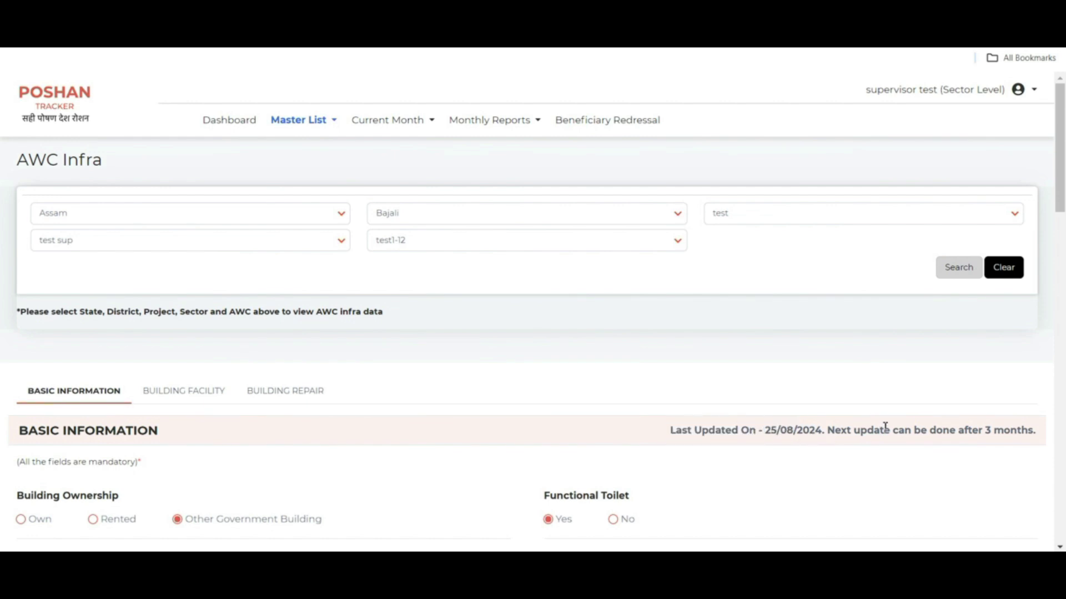
drag(842, 436, 1034, 439)
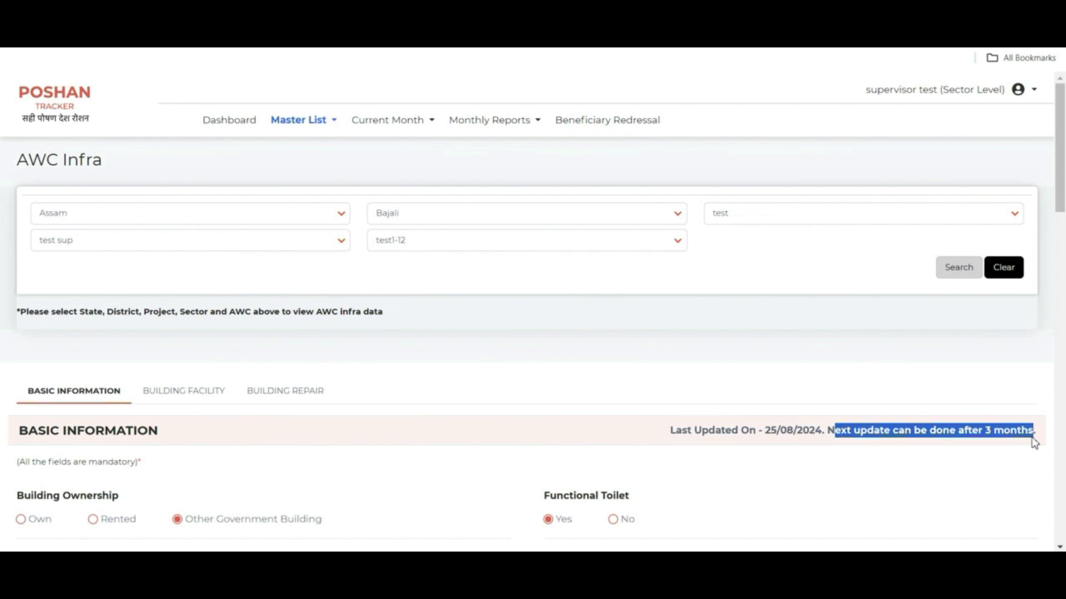
click(665, 415)
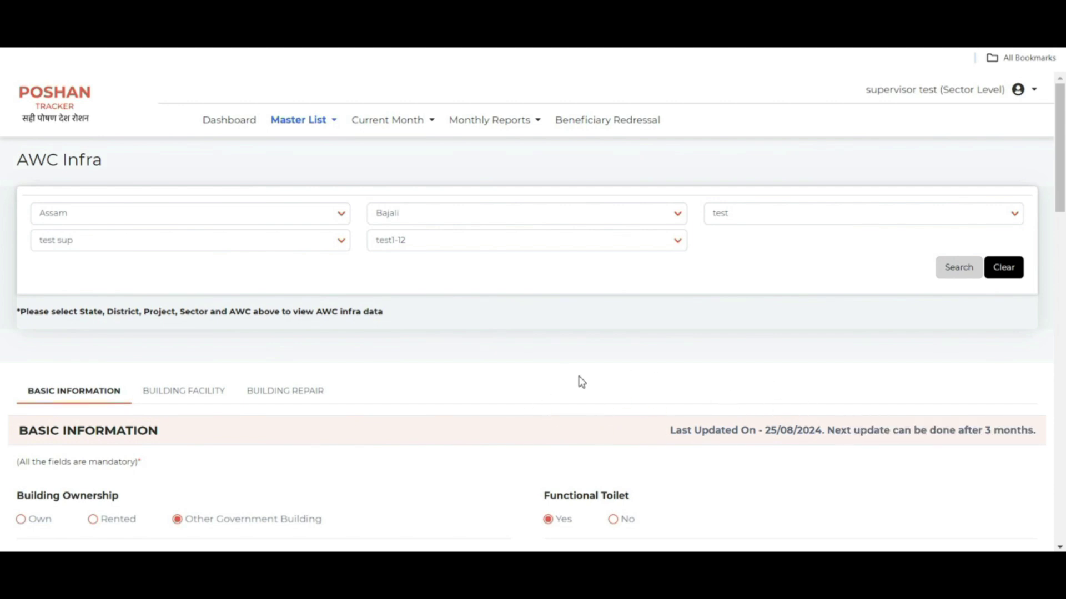
drag(777, 430, 815, 431)
click(822, 431)
Check the Building Facility and Building Repair sections of the submitted form and return to Basic Information.
click(164, 395)
click(264, 397)
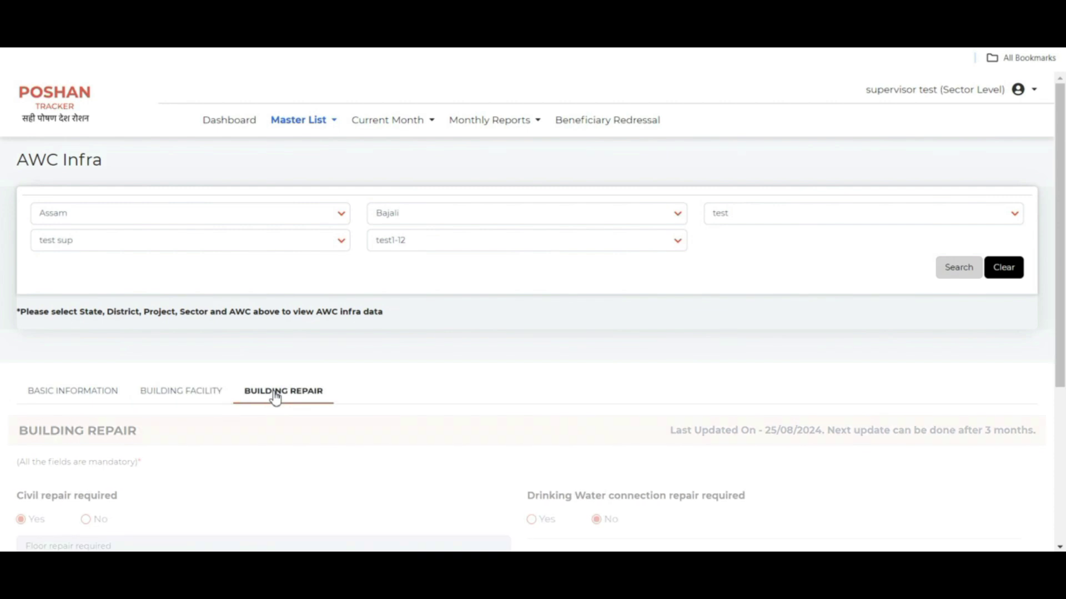
click(71, 398)
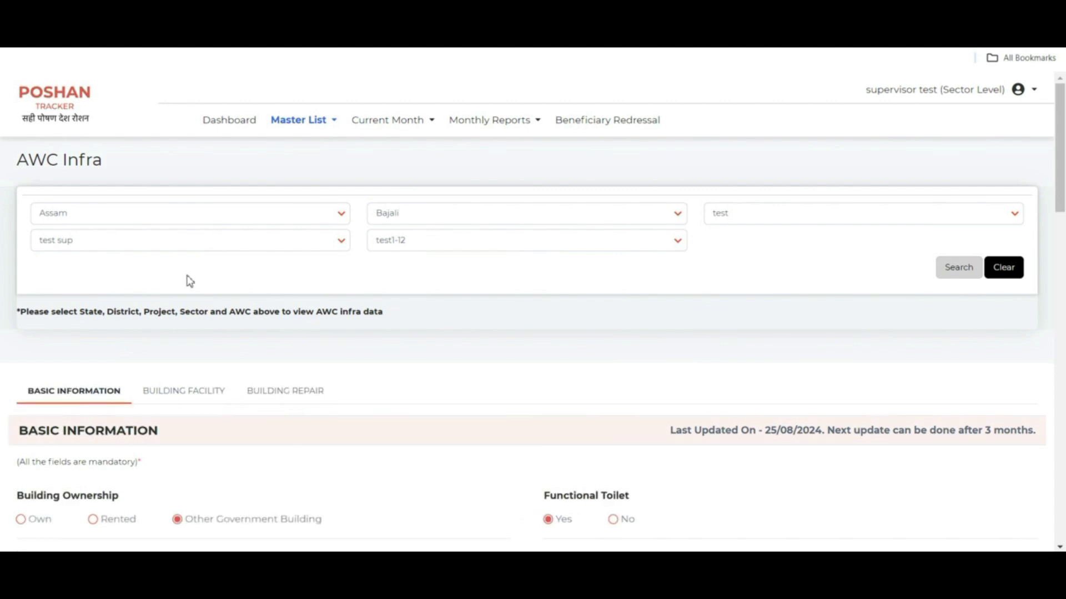
mouse_move(1060, 175)
mouse_down()
mouse_move(1064, 336)
mouse_move(1062, 166)
mouse_up()
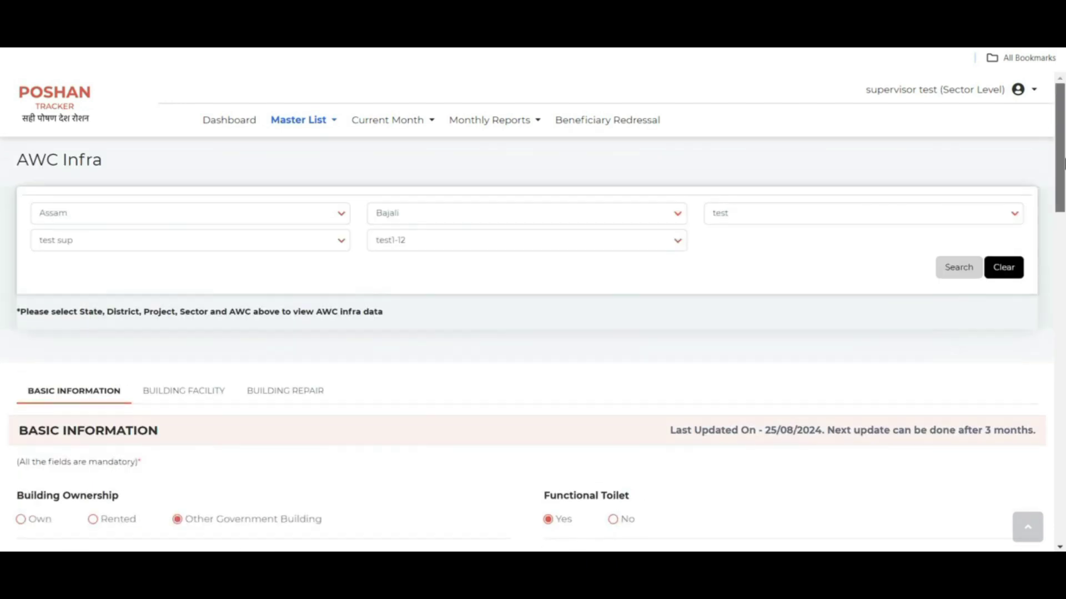
Check which other centres are offered in the AWC name selection.
click(442, 242)
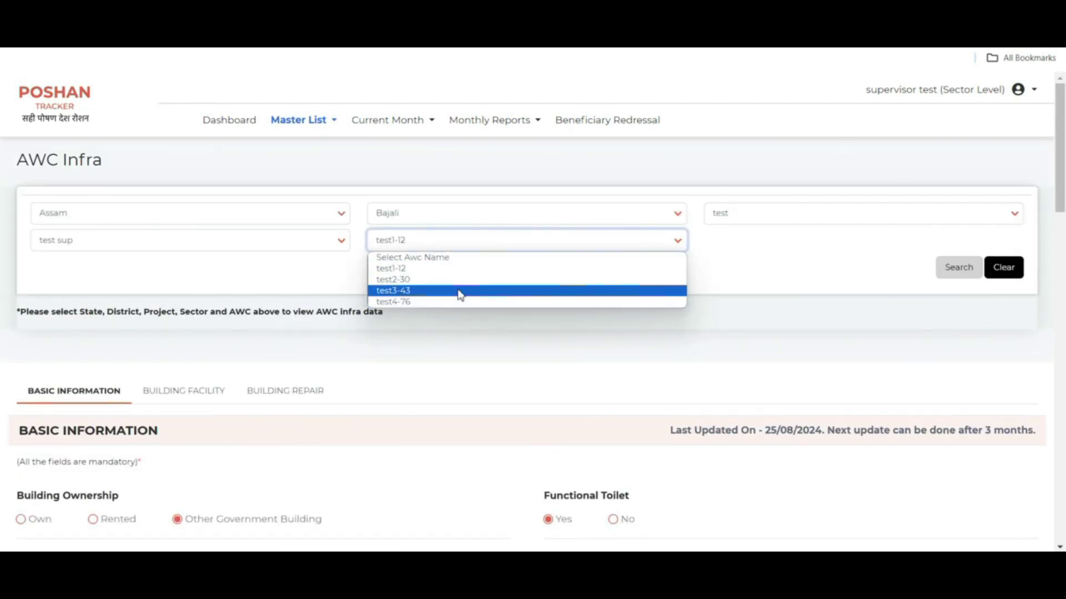
click(815, 293)
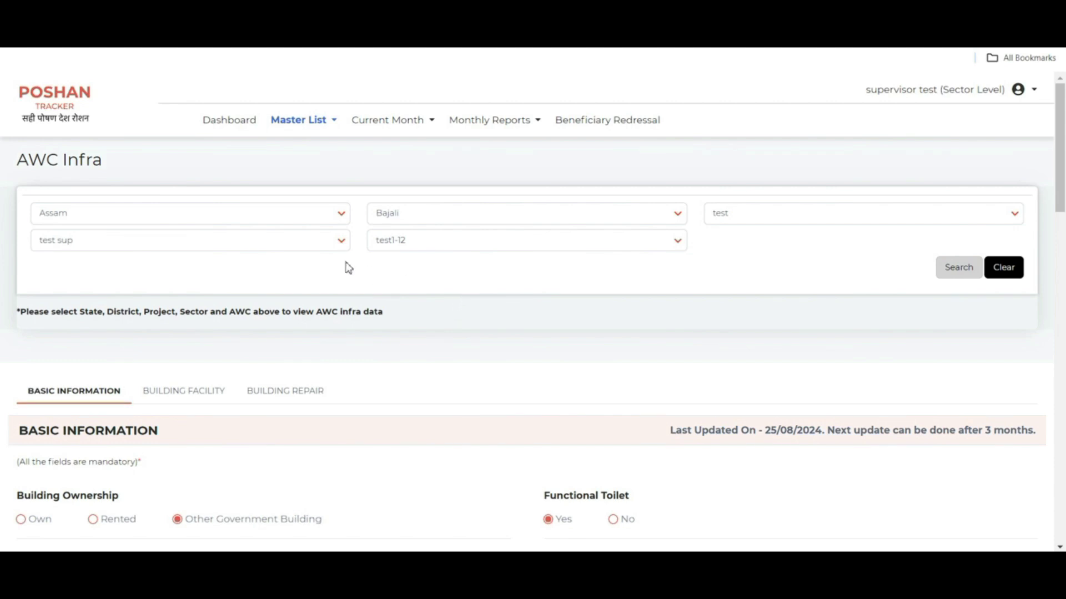
click(445, 250)
click(447, 249)
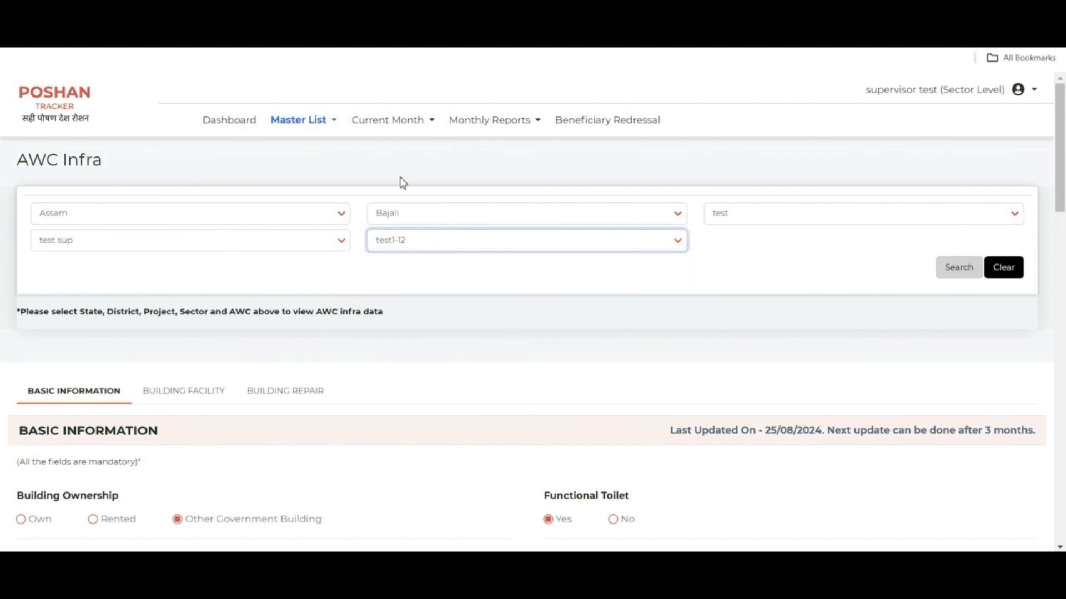